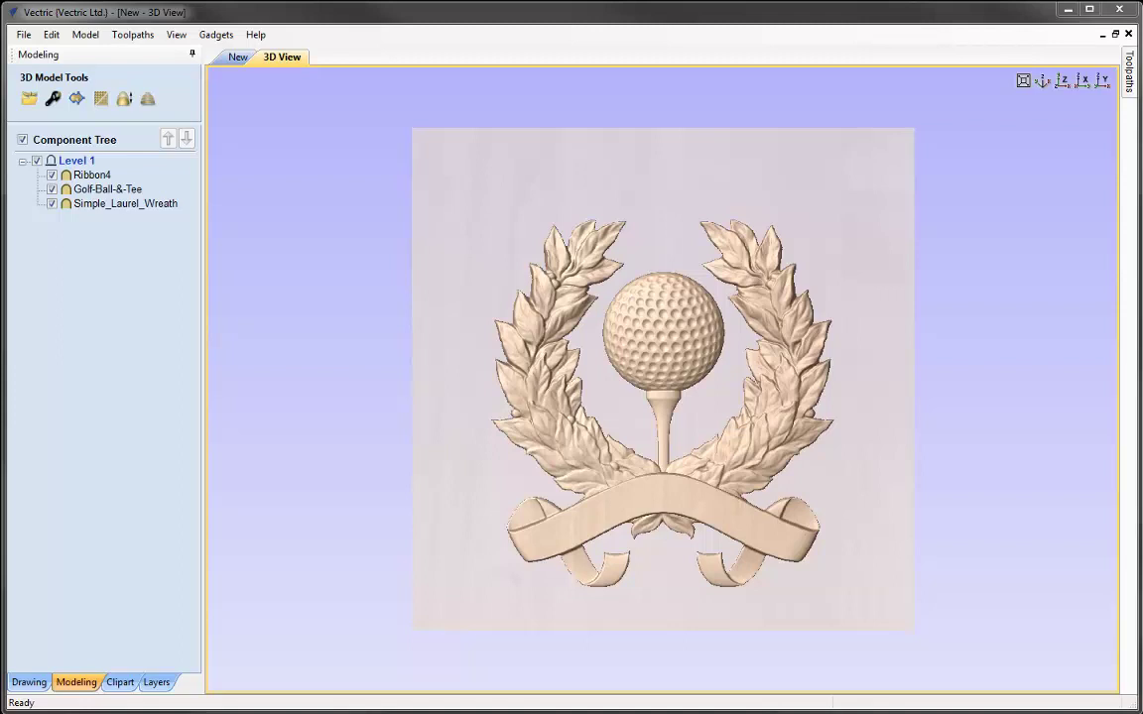
# Add a zero plane to the model and tile the 2D and 3D views side by side.
pyautogui.click(86, 36)
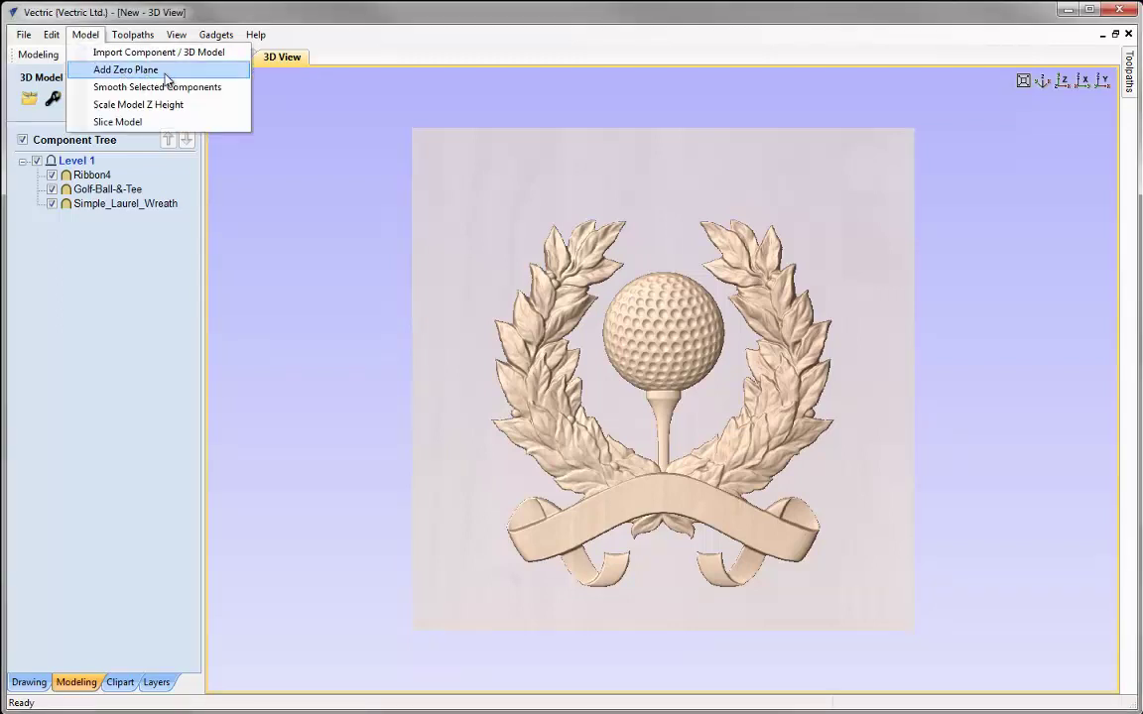
pyautogui.click(165, 76)
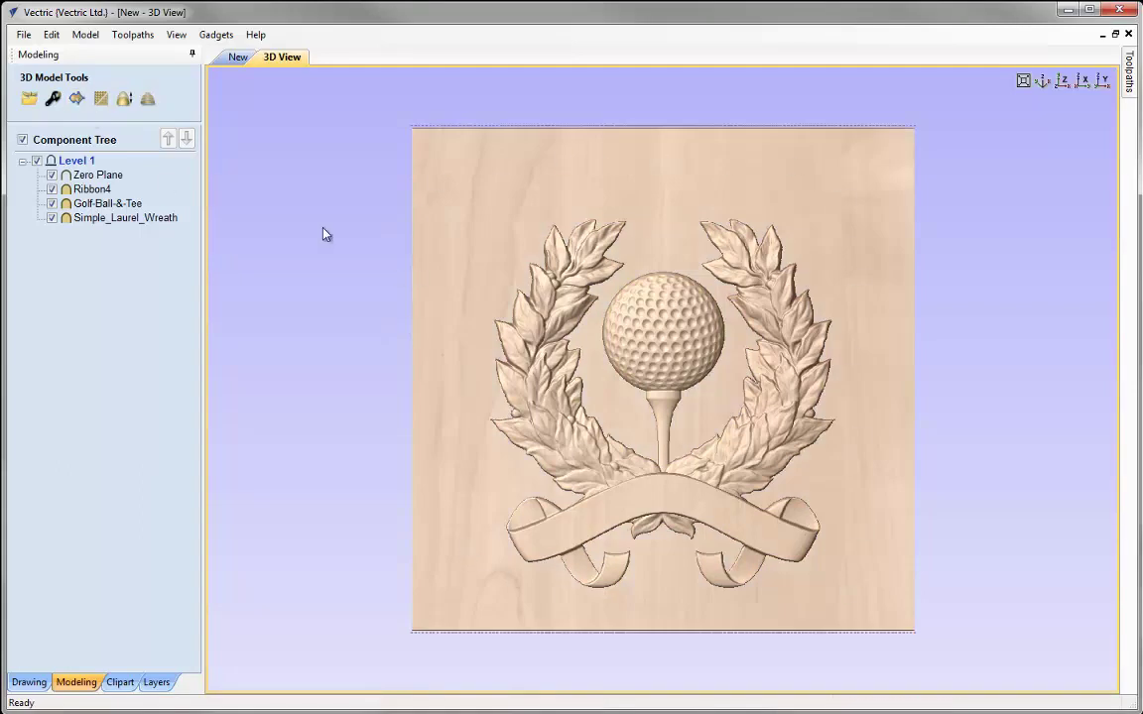
pyautogui.click(176, 34)
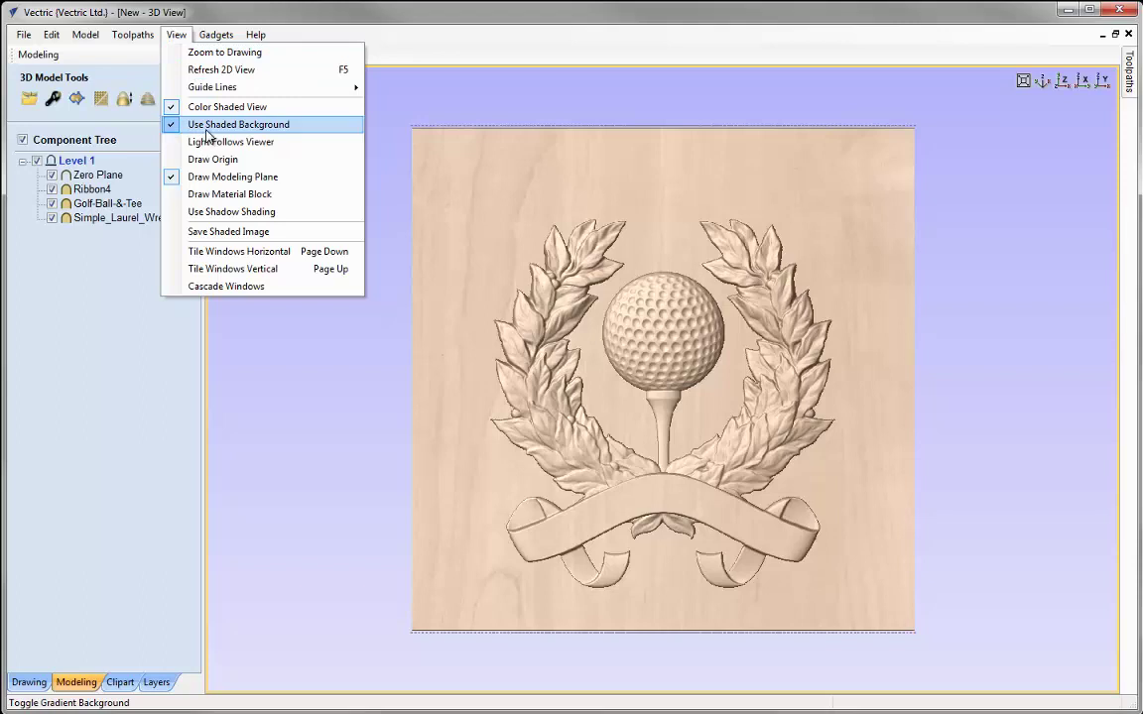
pyautogui.click(286, 270)
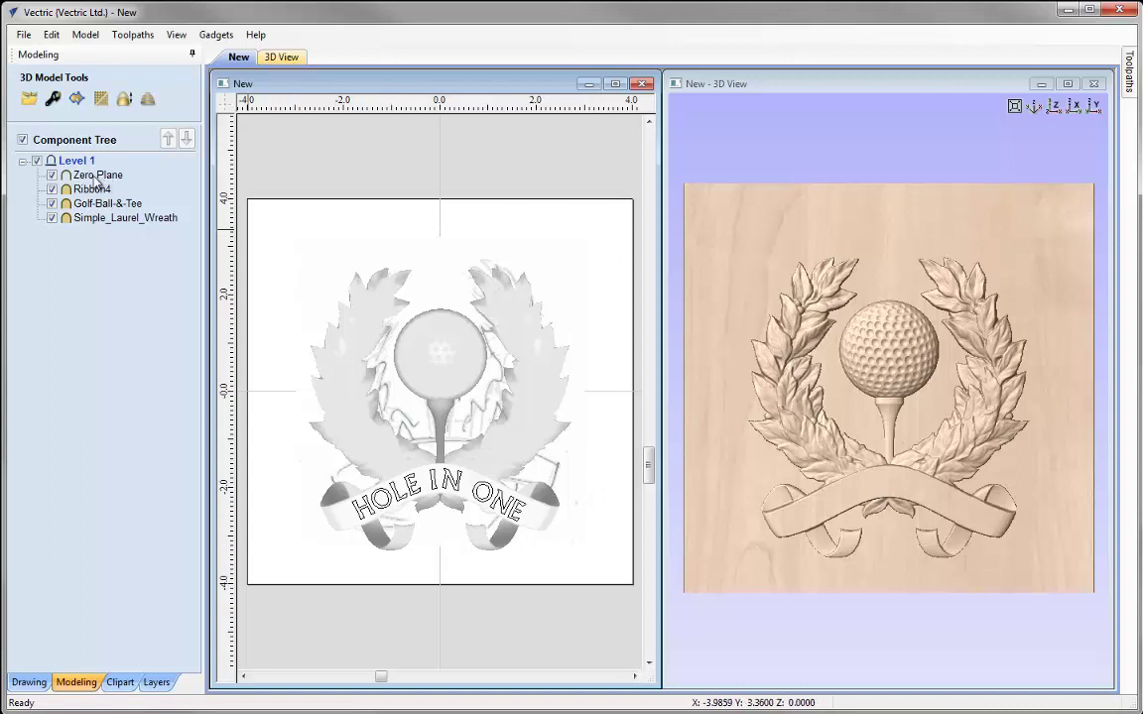
# Temporarily show the Zero Plane layer and select the plane's preview in the 2D view.
pyautogui.moveTo(94, 181)
pyautogui.click(156, 683)
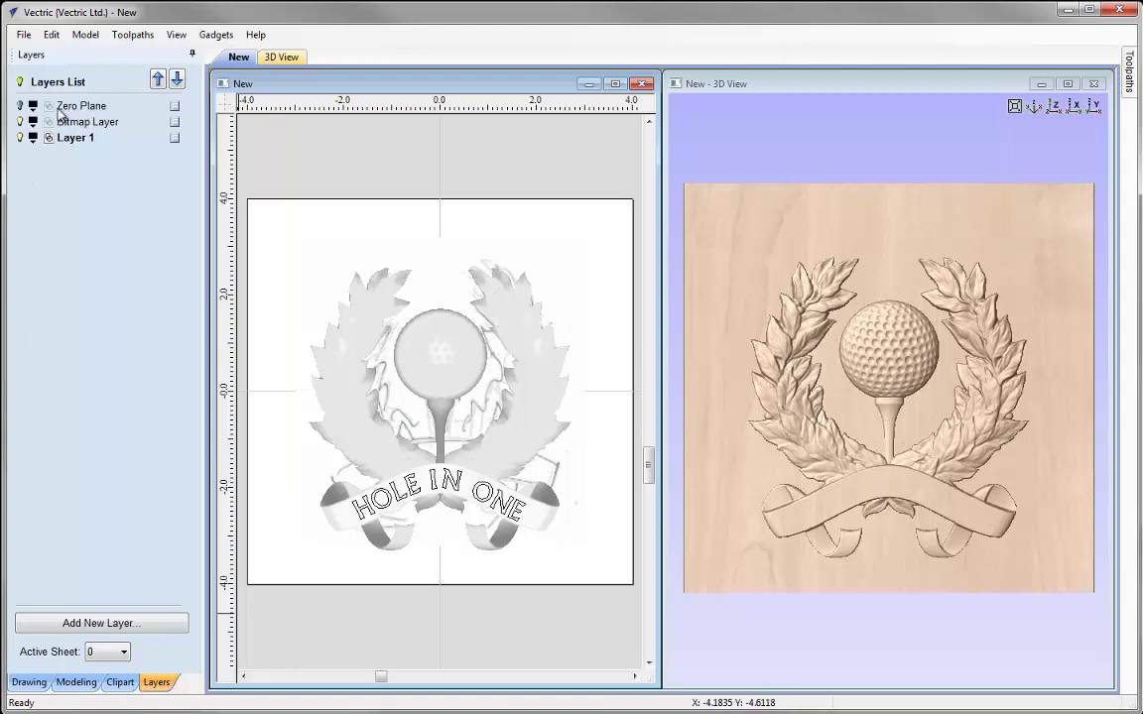
pyautogui.click(20, 108)
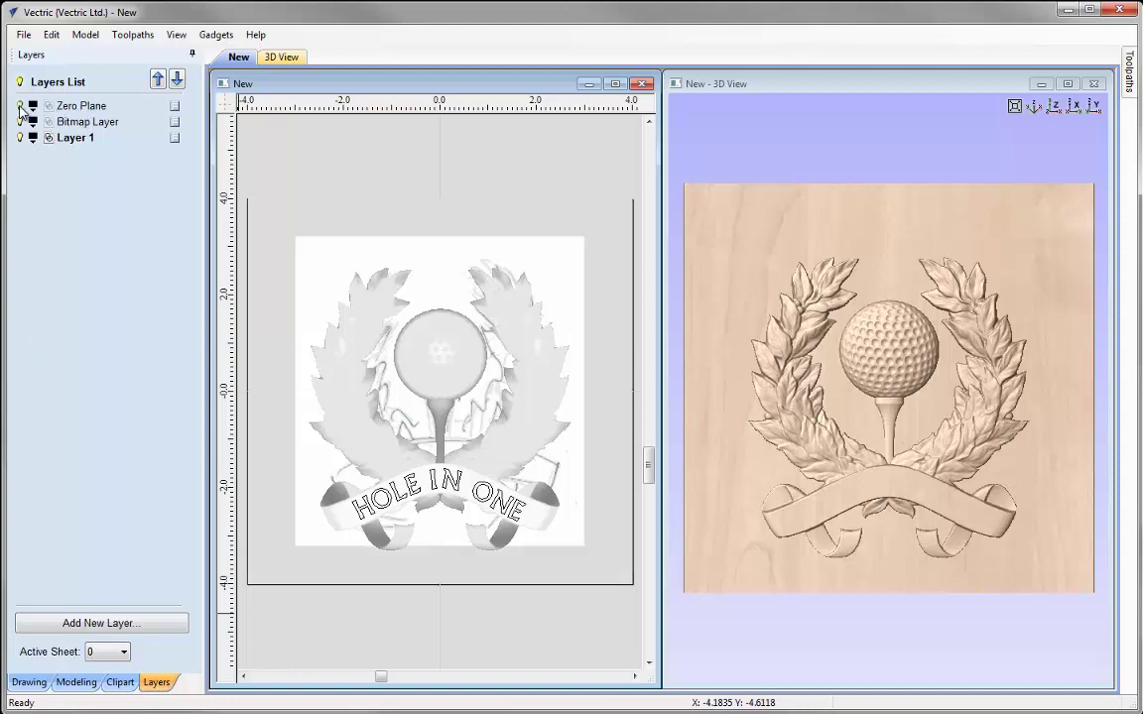
pyautogui.click(263, 268)
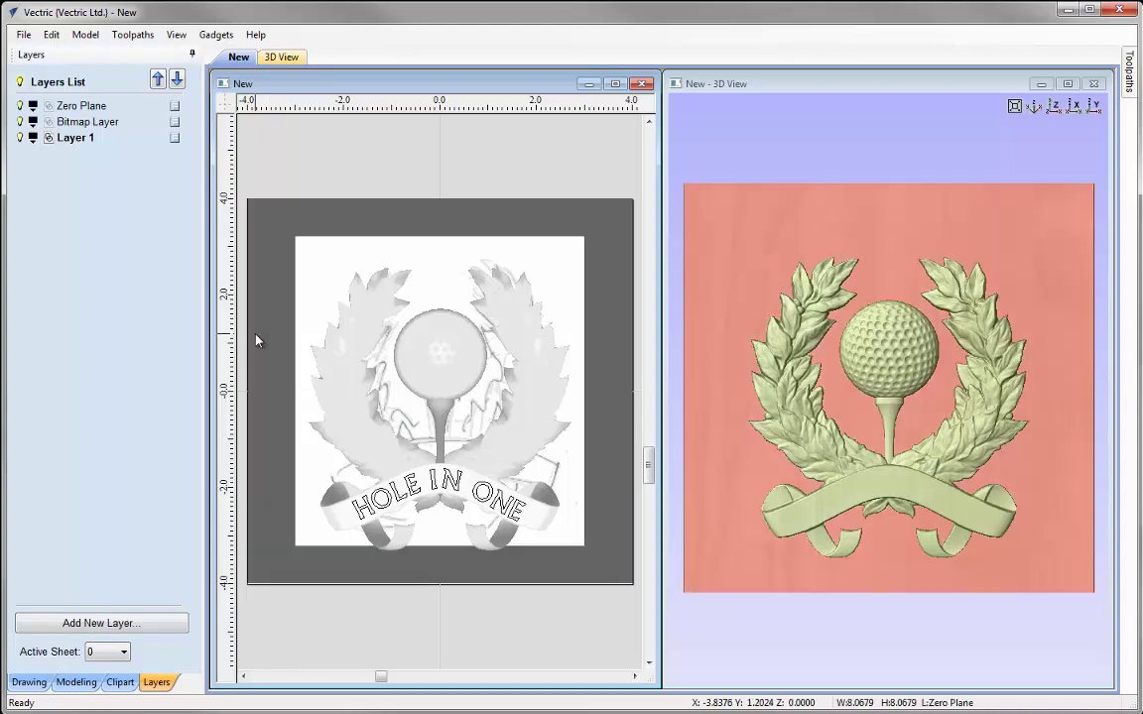
pyautogui.click(20, 107)
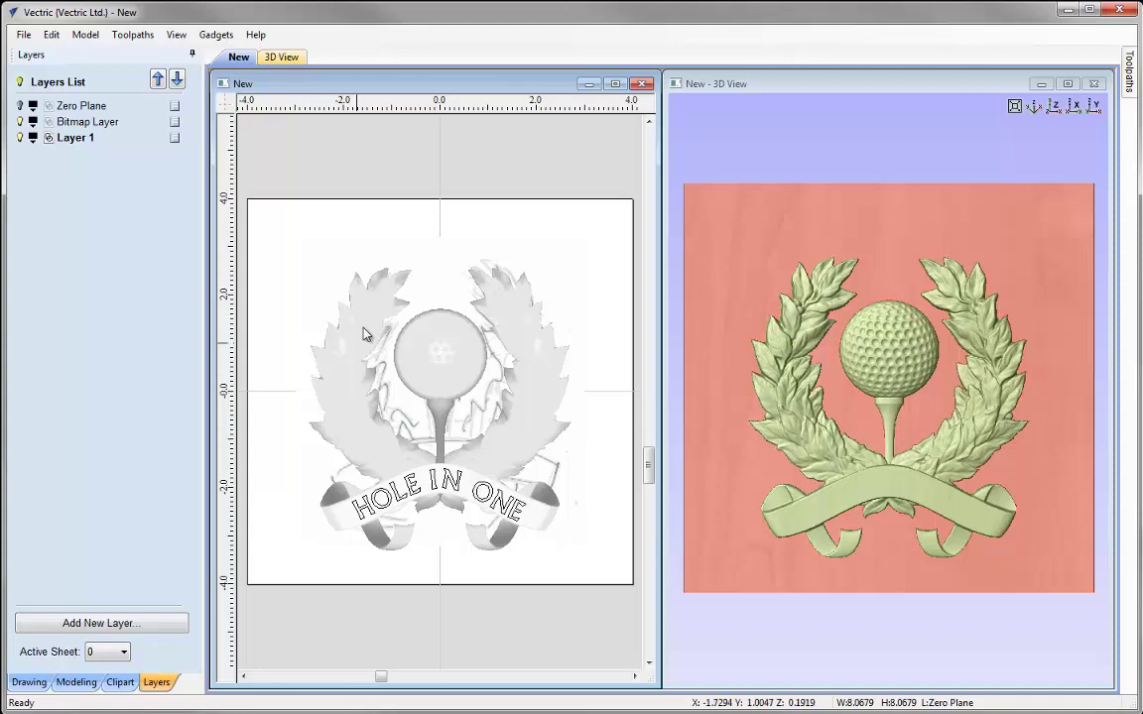
pyautogui.press('F3')
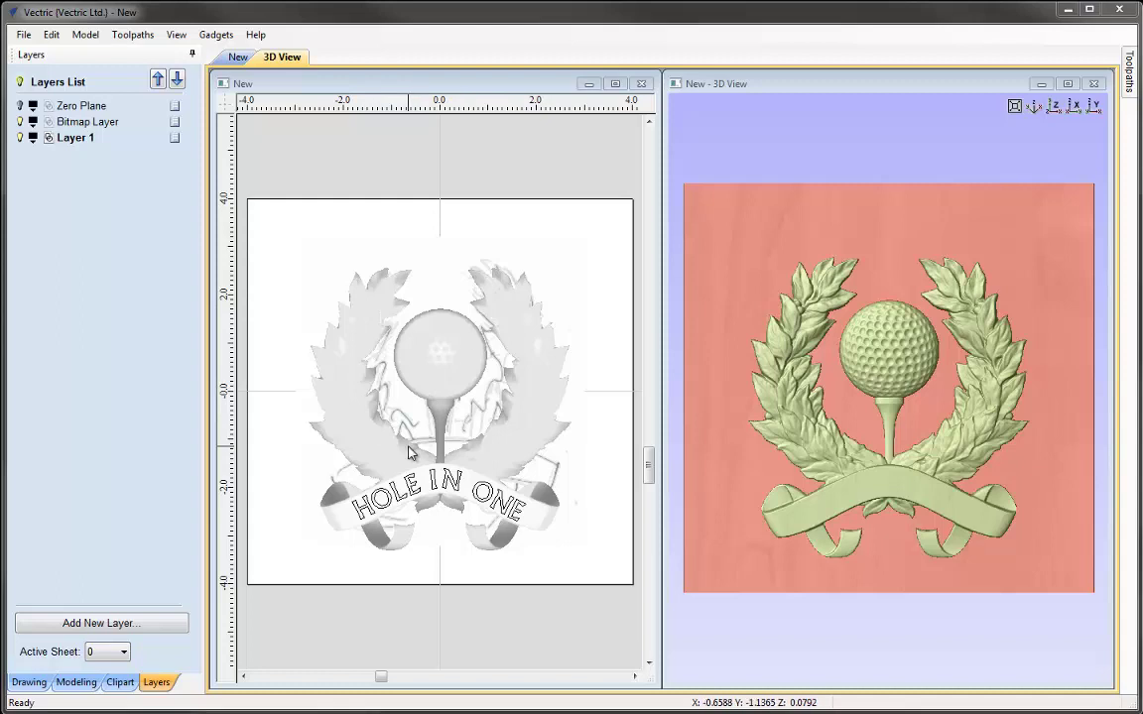
# Insert the Flat_Round_Circle clipart from the Domes (Dishes) library and set it to subtract from the other components.
pyautogui.click(77, 683)
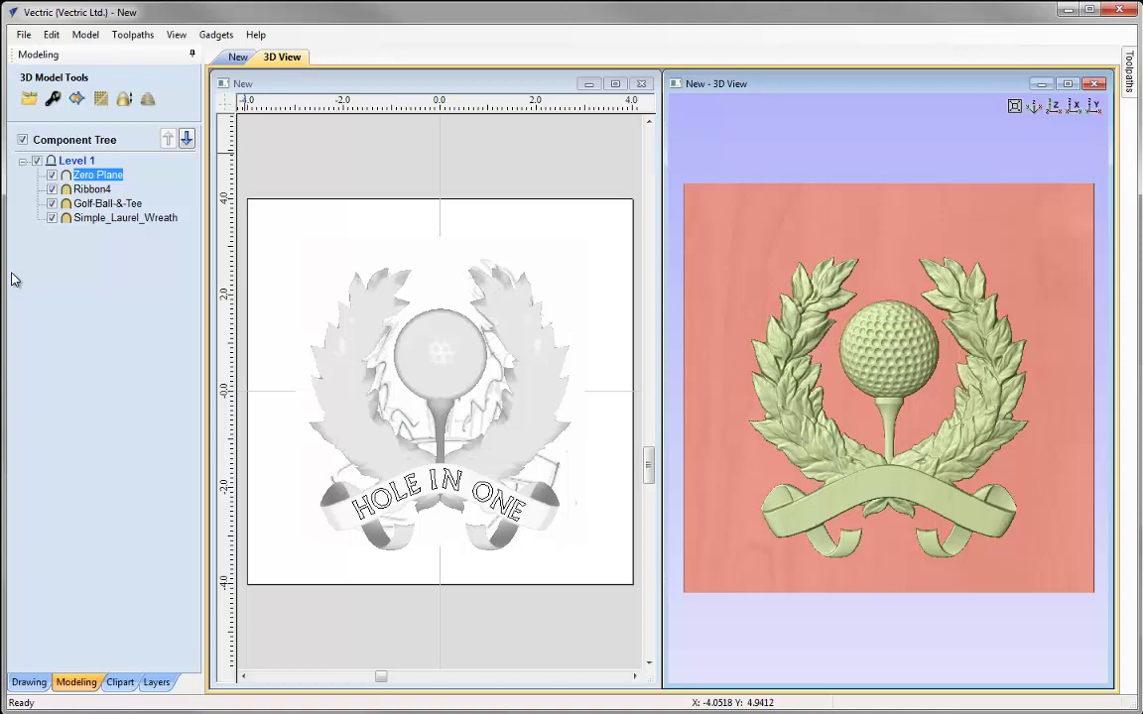
pyautogui.click(119, 683)
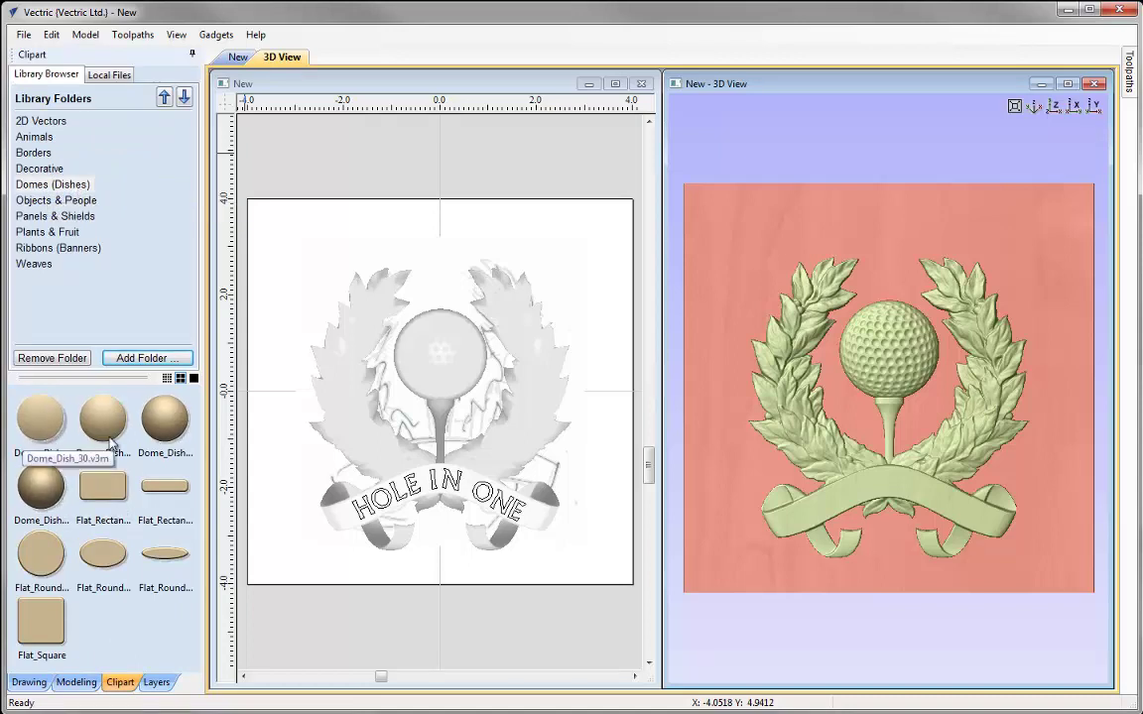
pyautogui.doubleClick(47, 558)
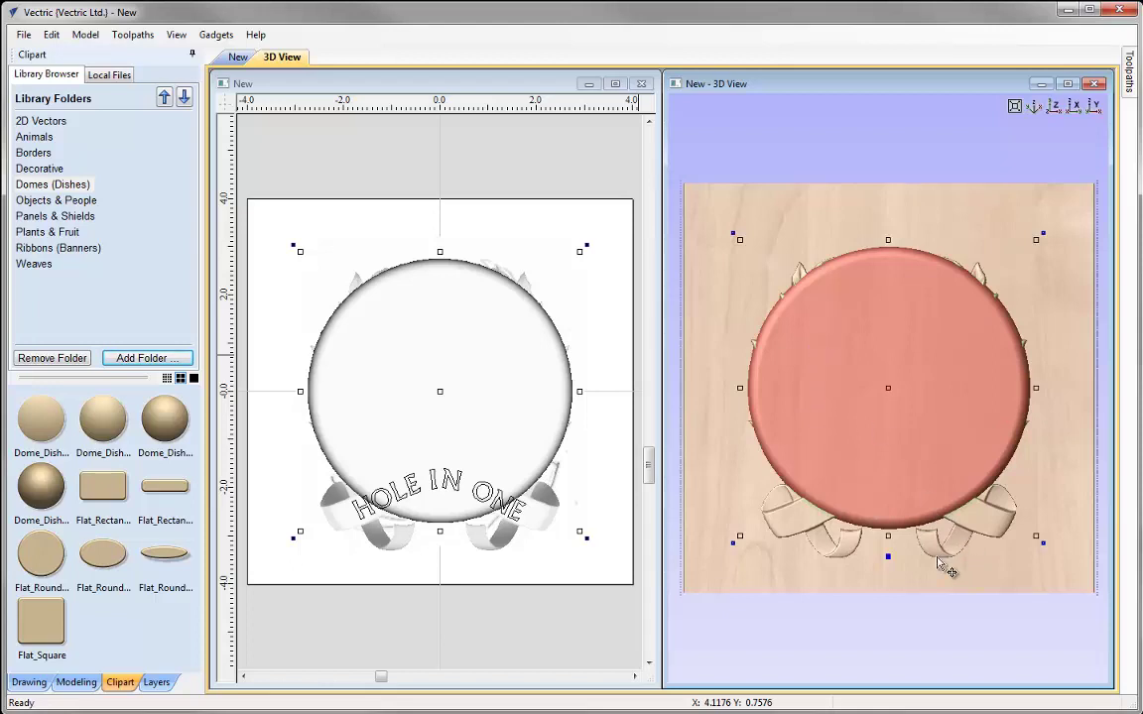
pyautogui.moveTo(889, 559)
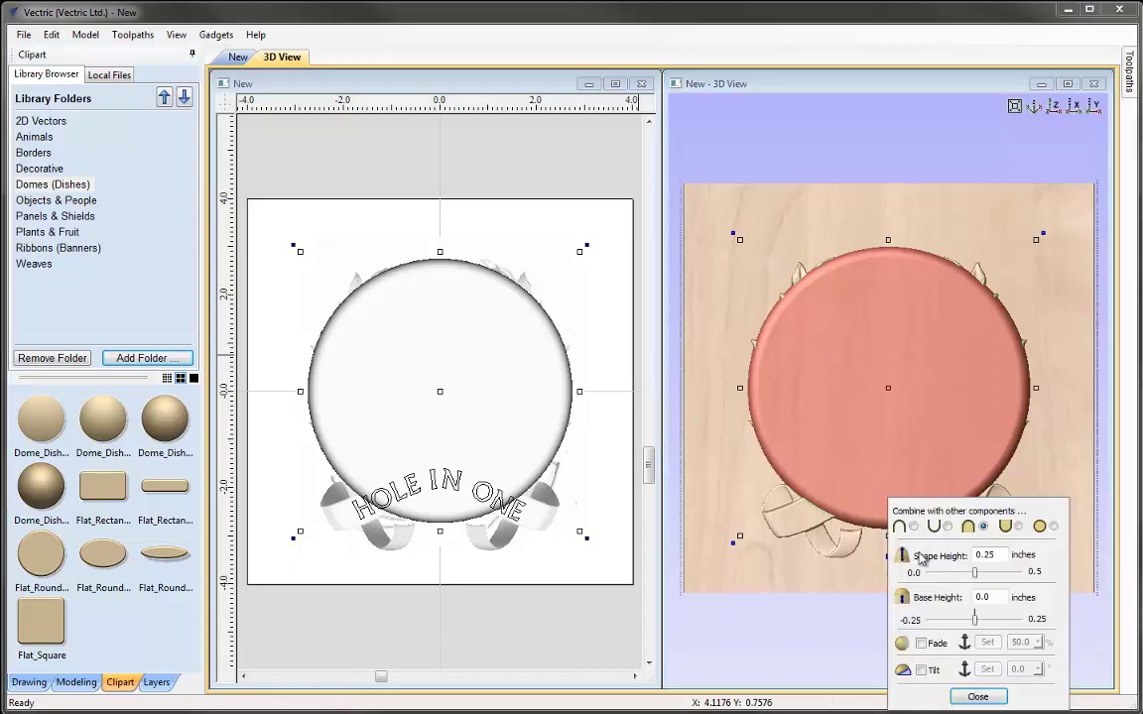
pyautogui.click(948, 527)
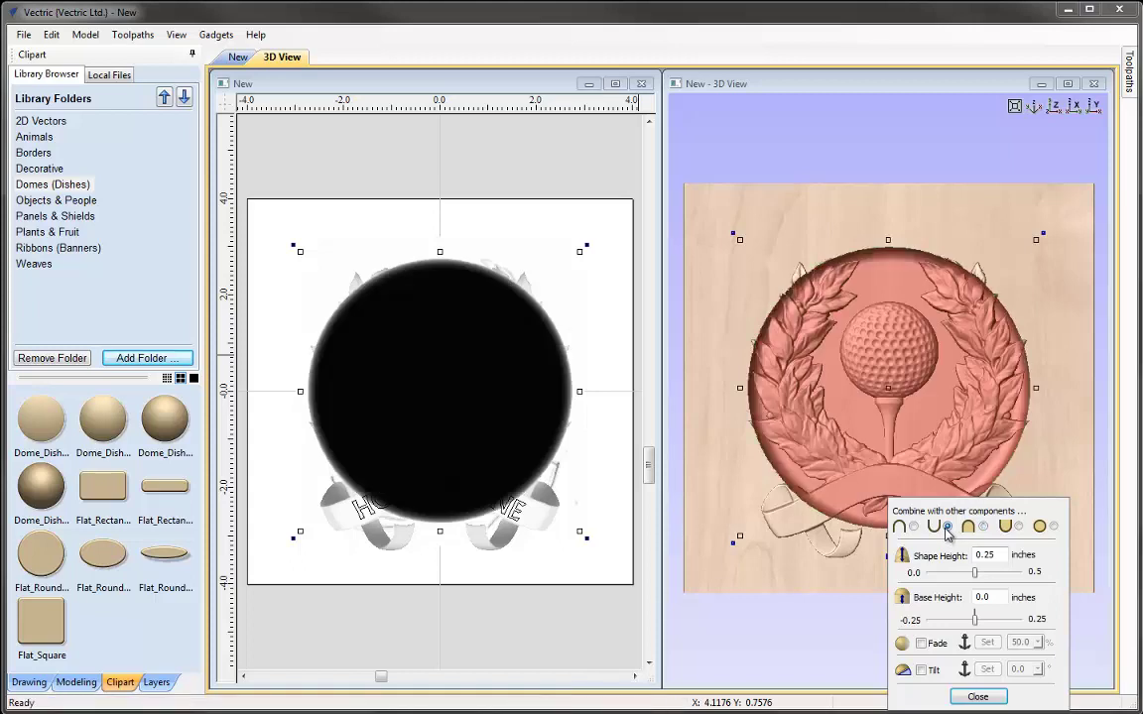
pyautogui.click(977, 697)
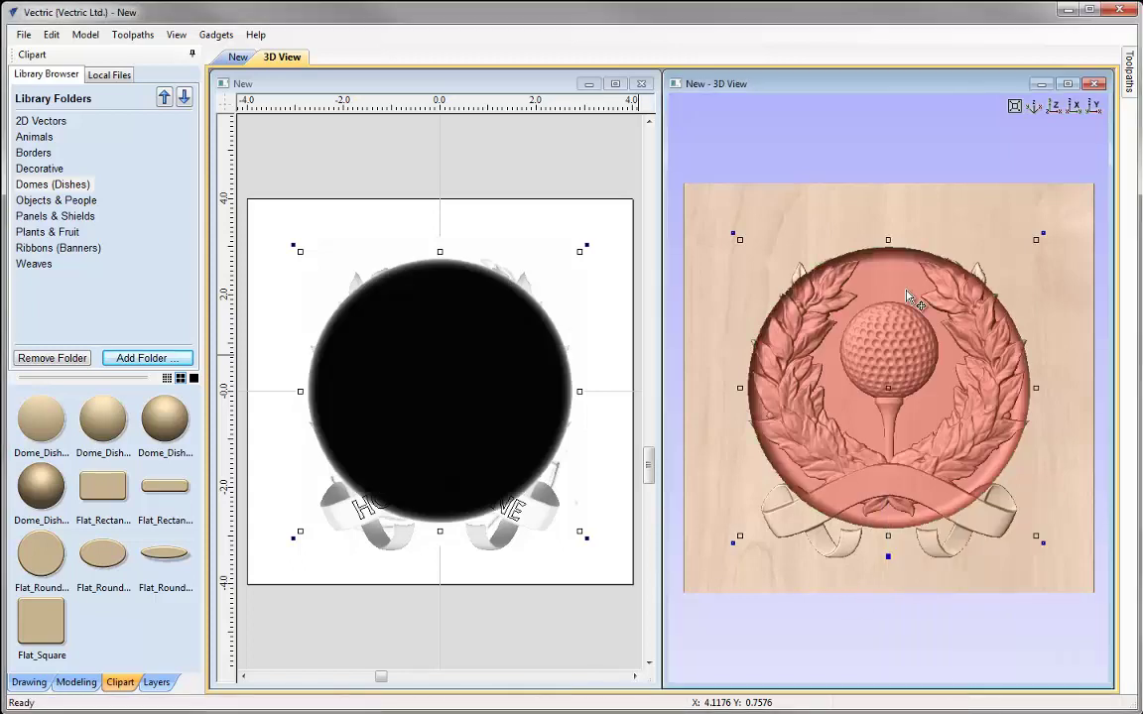
# Resize the subtracted round dish to 7.5 by 7.5 inches about its center with X and Y linked.
pyautogui.moveTo(969, 604); pyautogui.dragTo(890, 517)
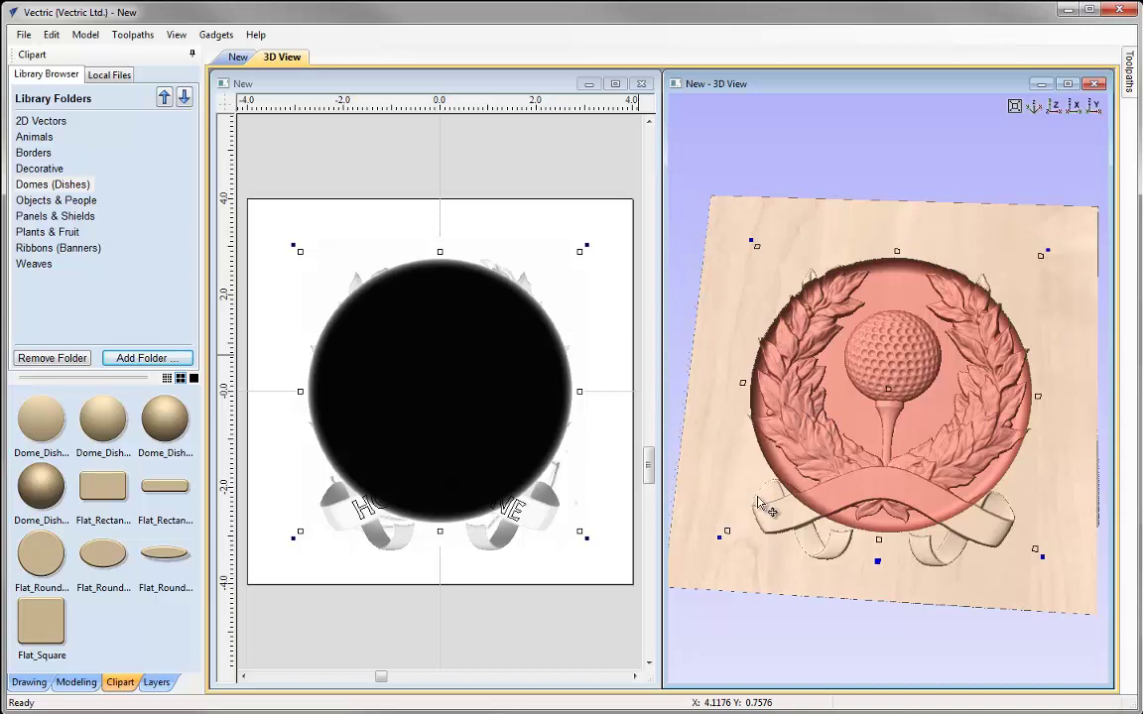
pyautogui.click(48, 682)
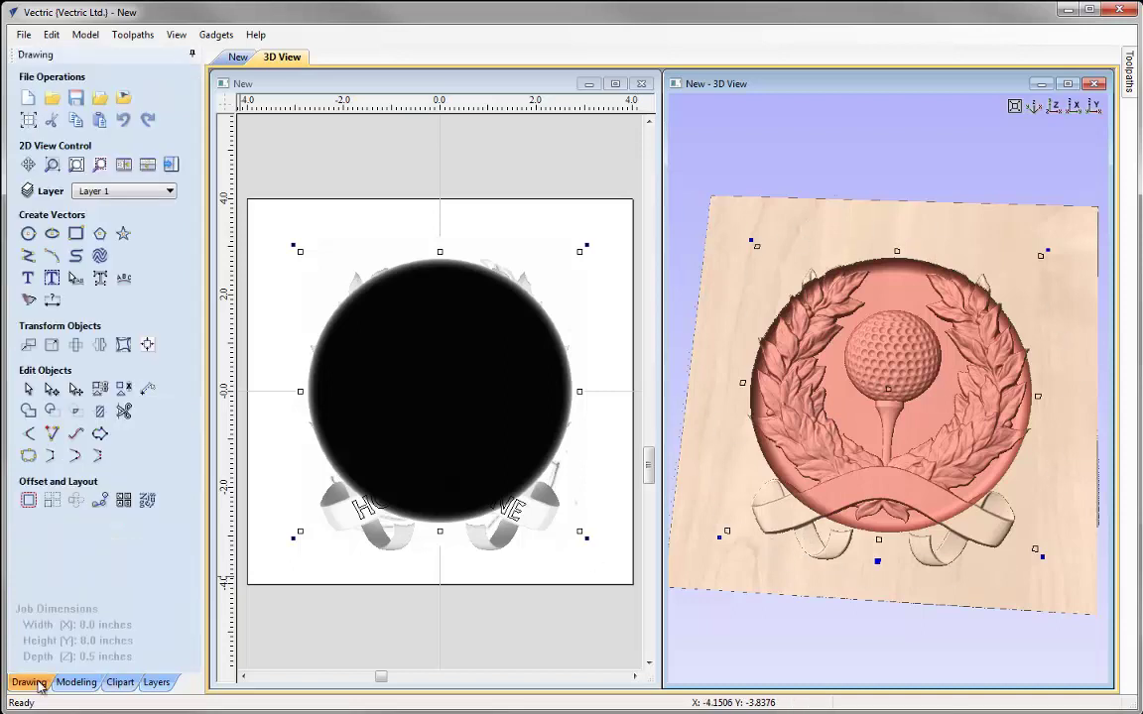
pyautogui.click(52, 344)
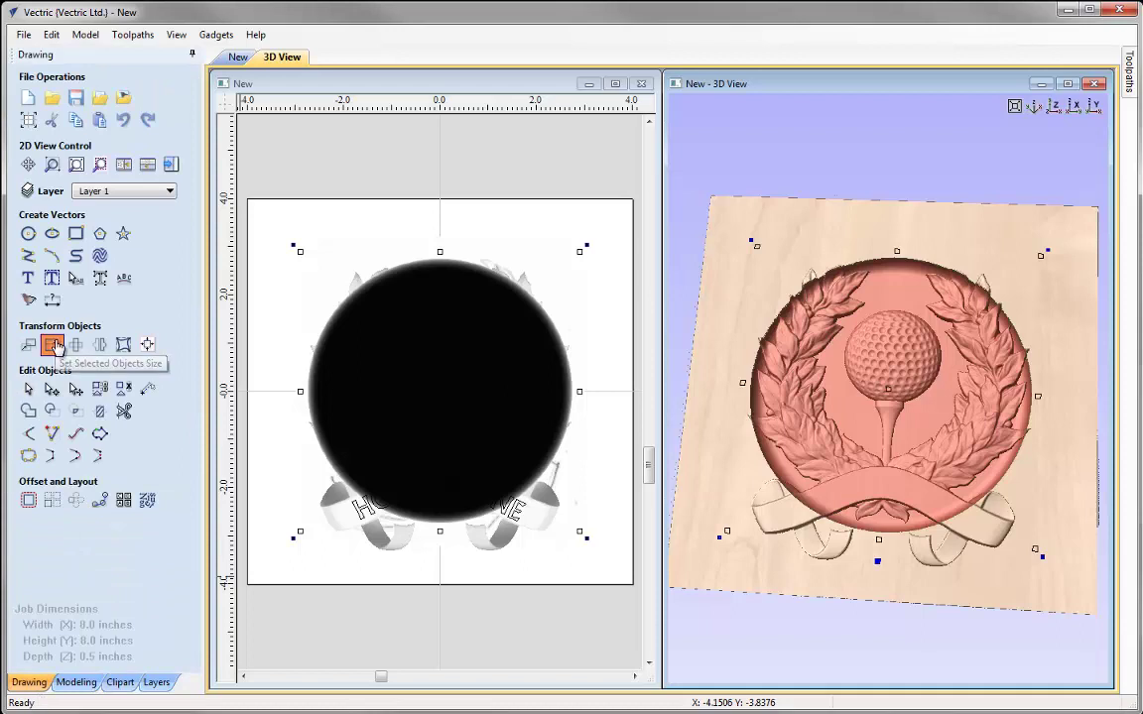
pyautogui.doubleClick(91, 180)
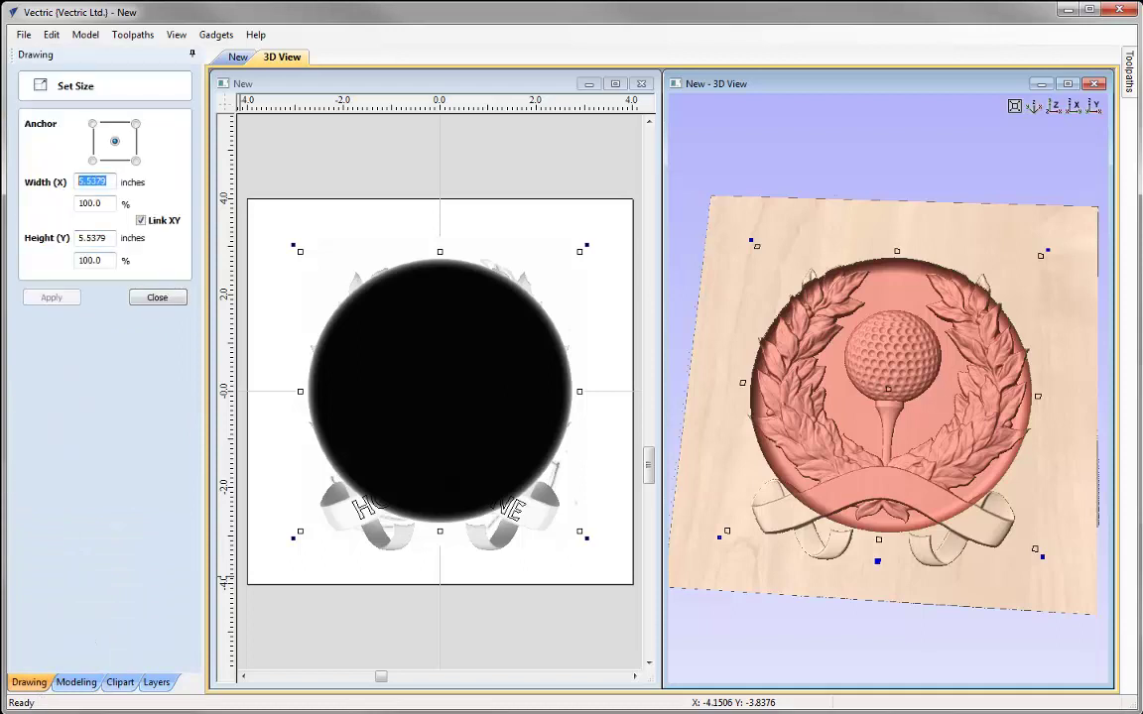
pyautogui.write('7.5')
pyautogui.click(50, 298)
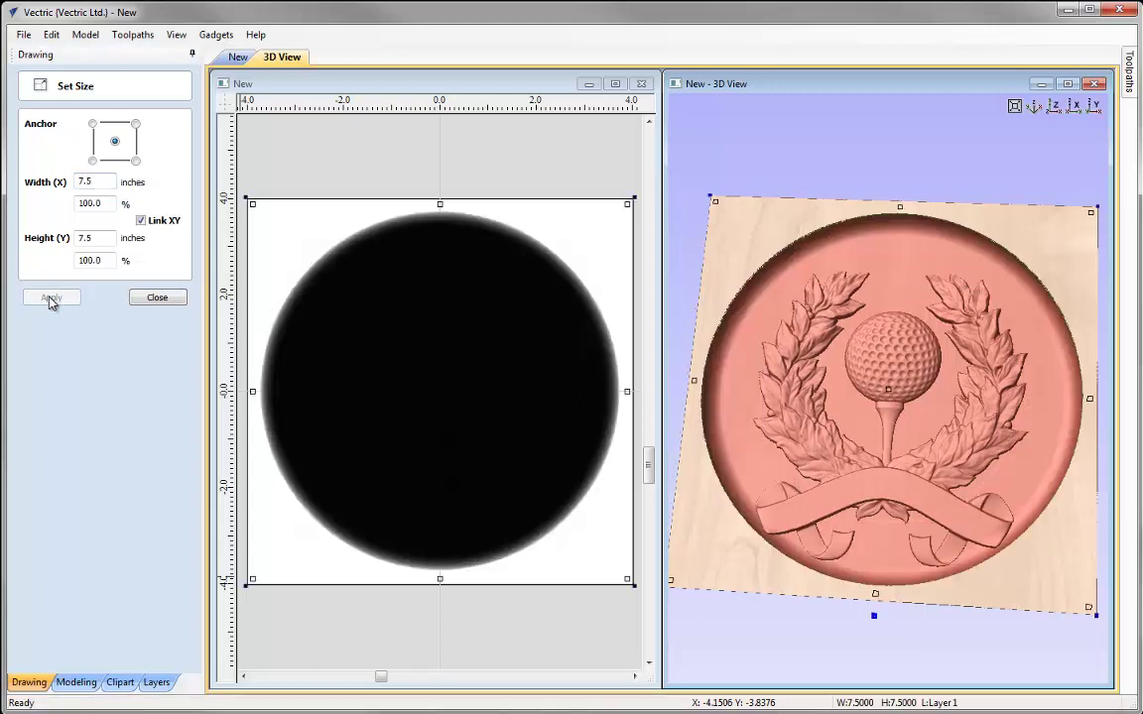
pyautogui.click(158, 298)
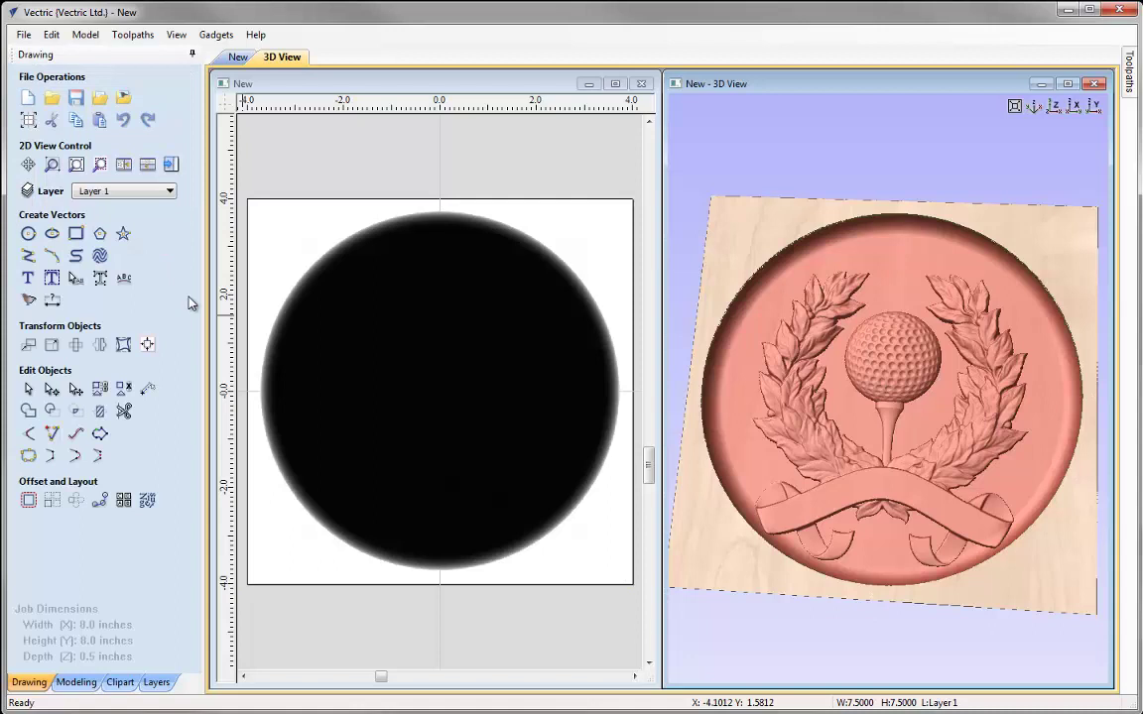
pyautogui.click(1055, 108)
# Center the HOLE IN ONE text, ribbon, golf ball and laurel wreath together in the material, both horizontally and vertically.
pyautogui.click(449, 523)
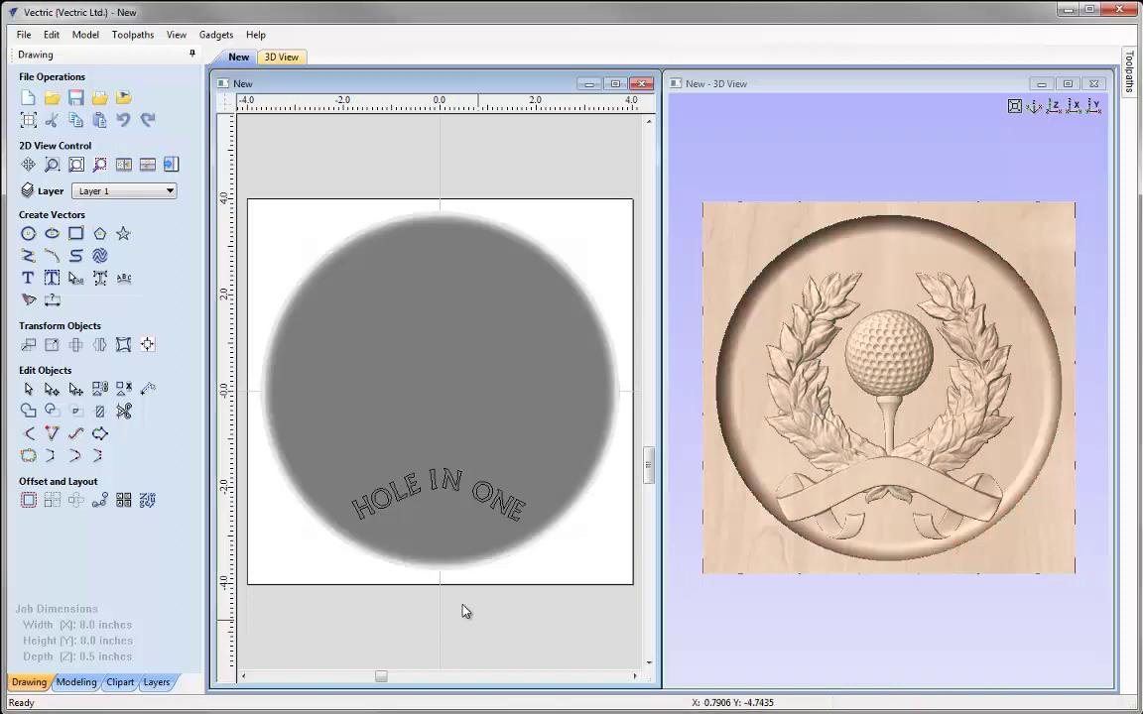
pyautogui.click(390, 502)
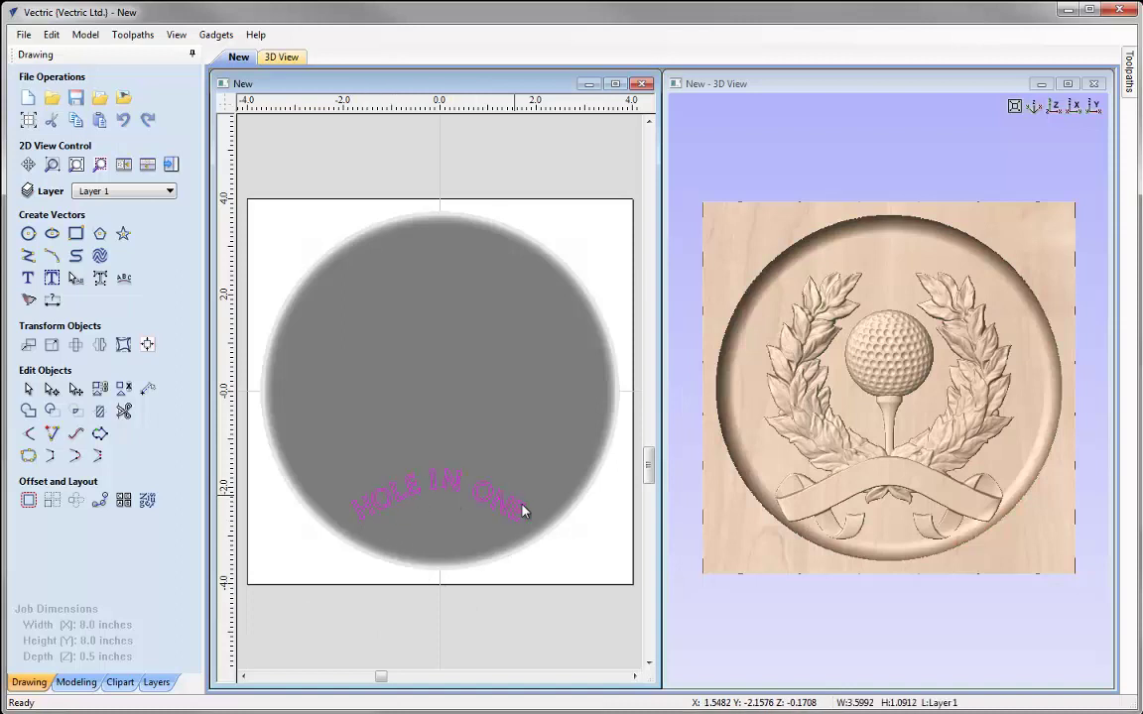
pyautogui.click(76, 683)
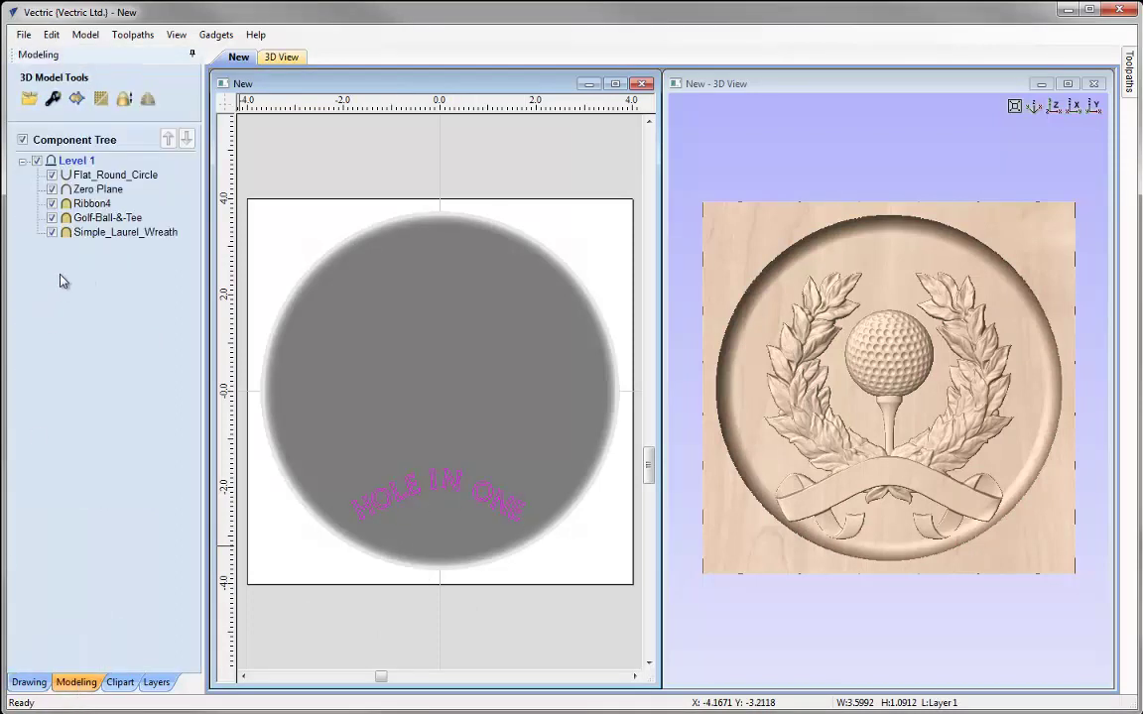
pyautogui.click(85, 204)
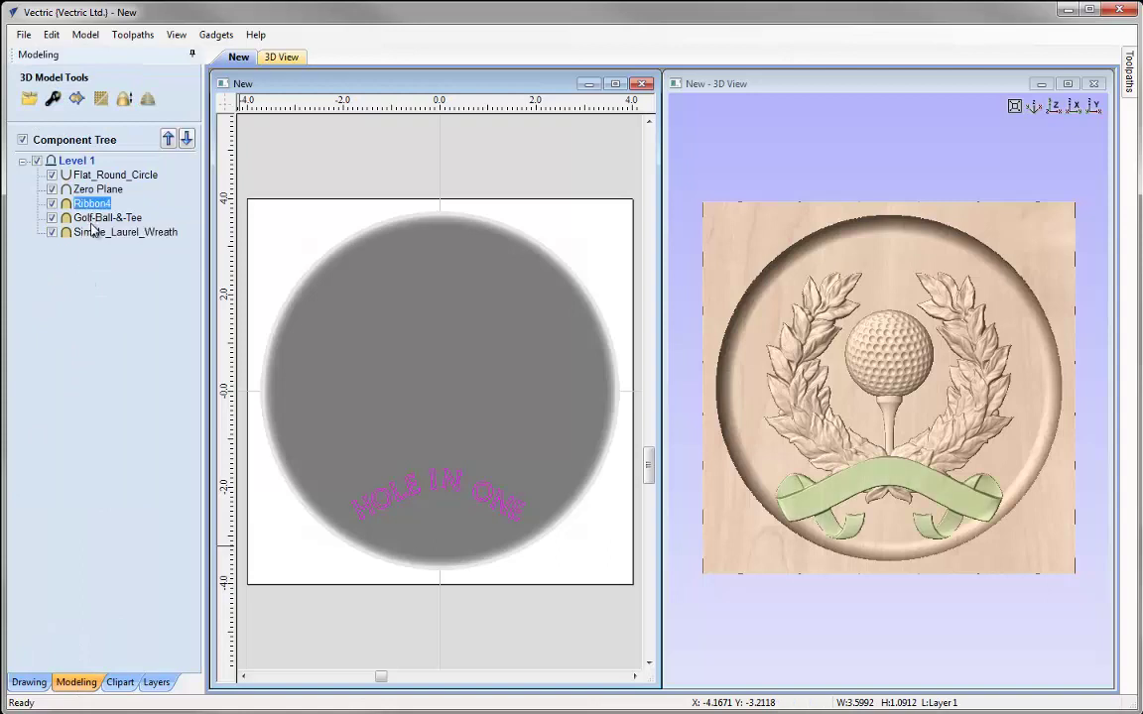
pyautogui.keyDown('ctrl'); pyautogui.click(99, 220); pyautogui.keyUp('ctrl')
pyautogui.keyDown('ctrl'); pyautogui.click(103, 234); pyautogui.keyUp('ctrl')
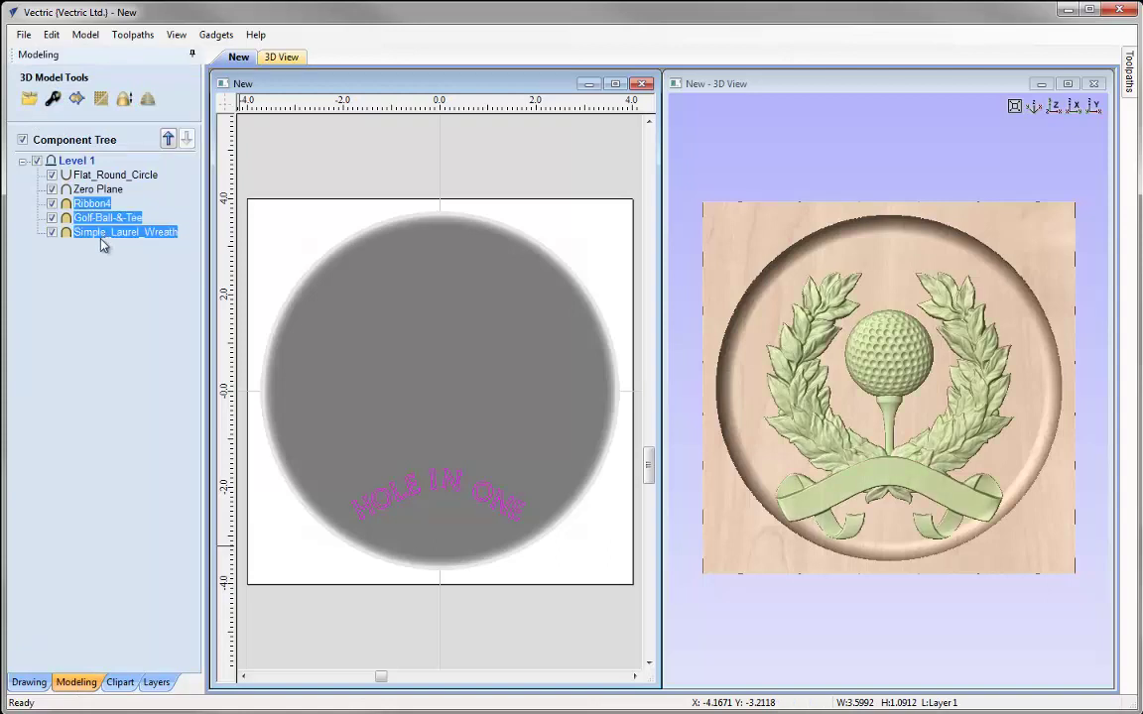
pyautogui.click(30, 682)
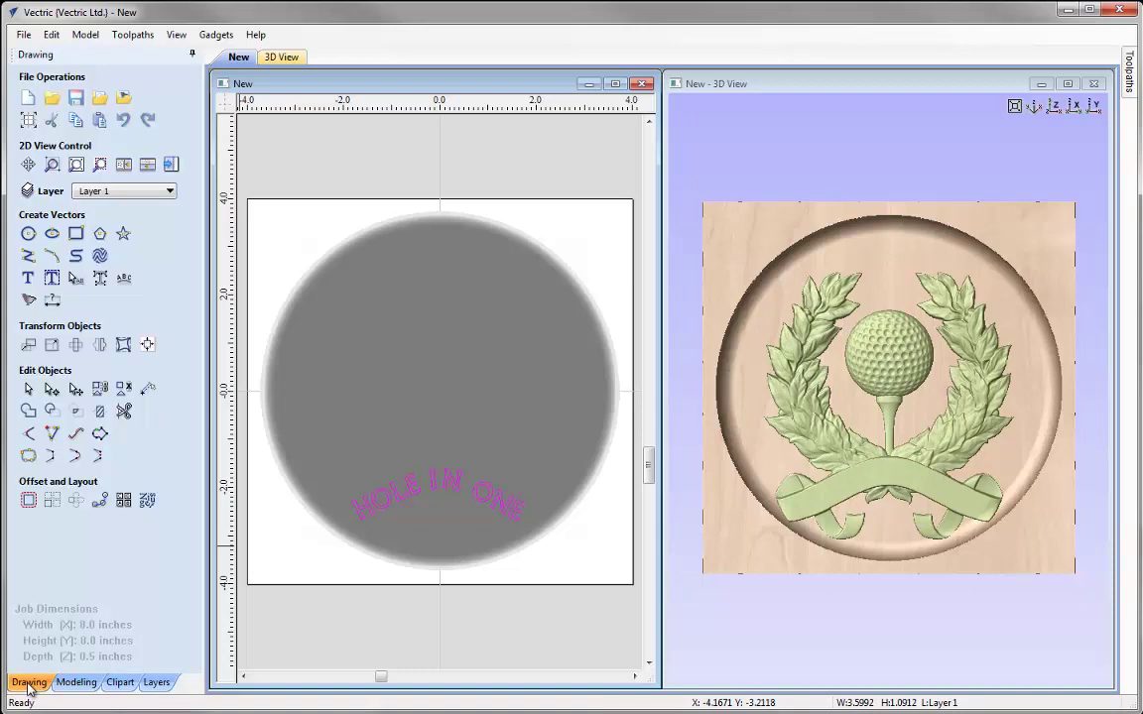
pyautogui.click(147, 347)
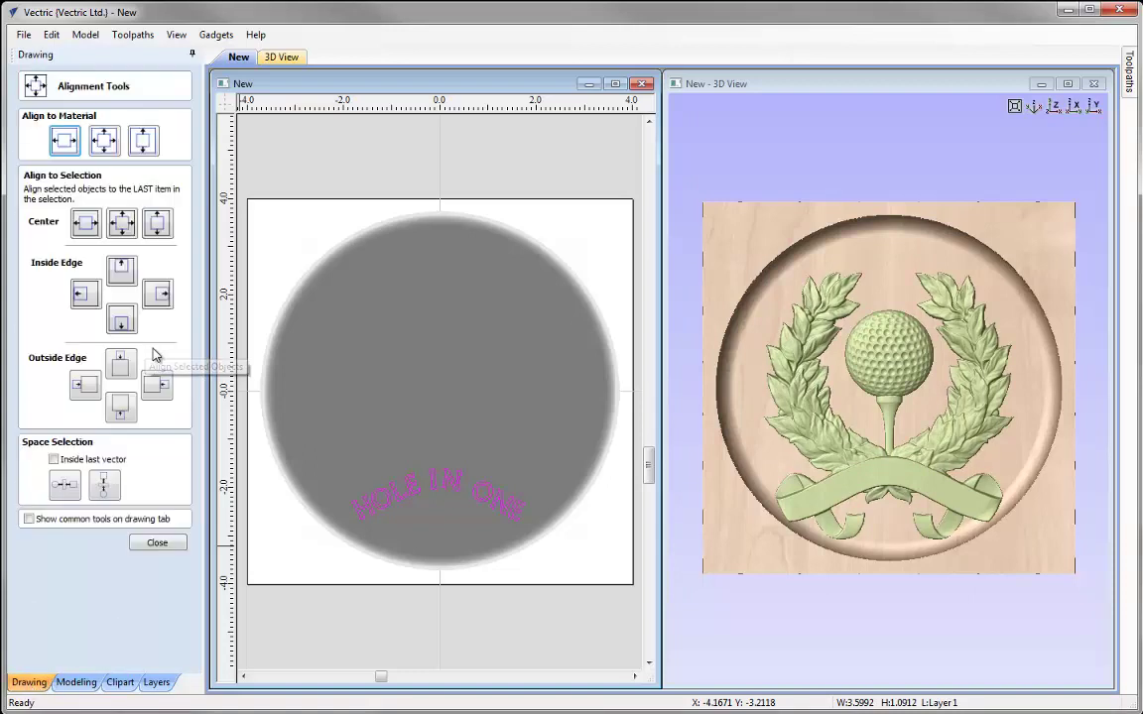
pyautogui.click(105, 142)
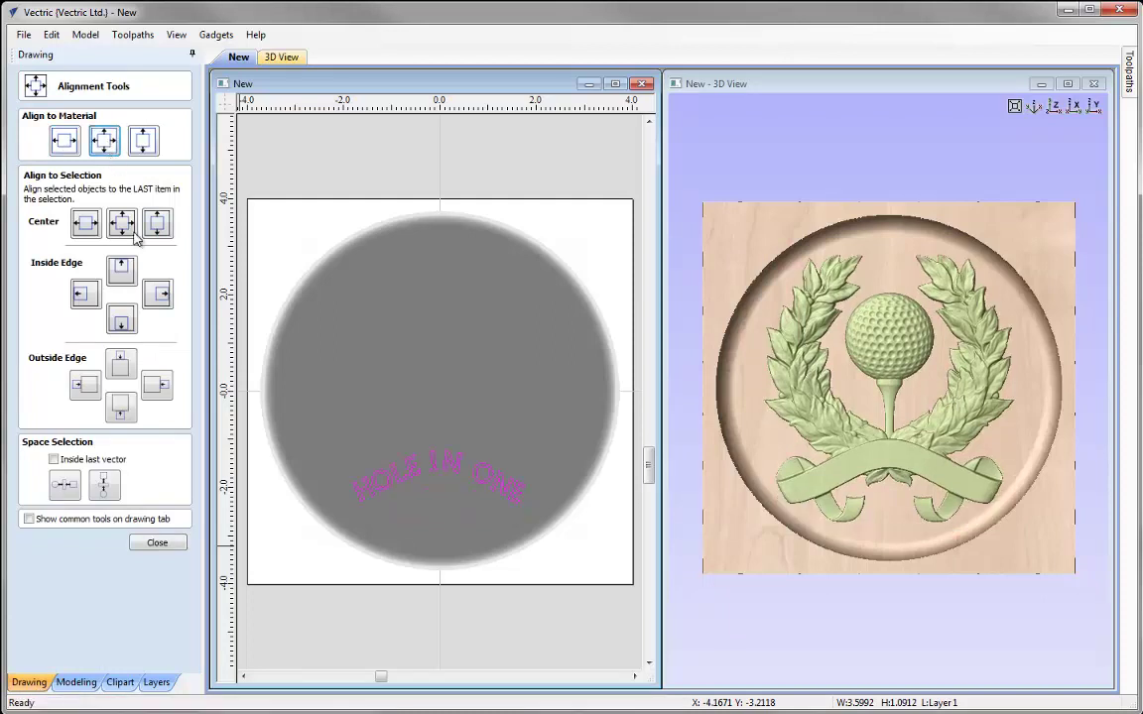
pyautogui.click(155, 541)
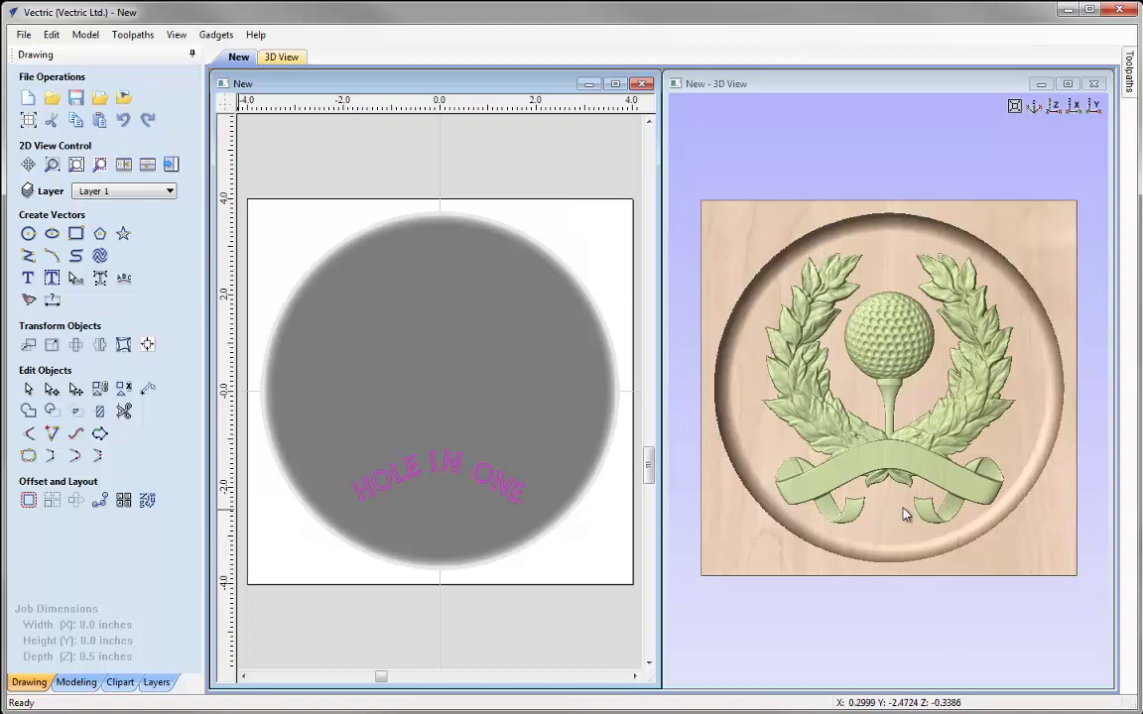
# Deselect all components and check the whole model's overall height and Z range with Scale Model Height.
pyautogui.moveTo(931, 571); pyautogui.dragTo(890, 393)
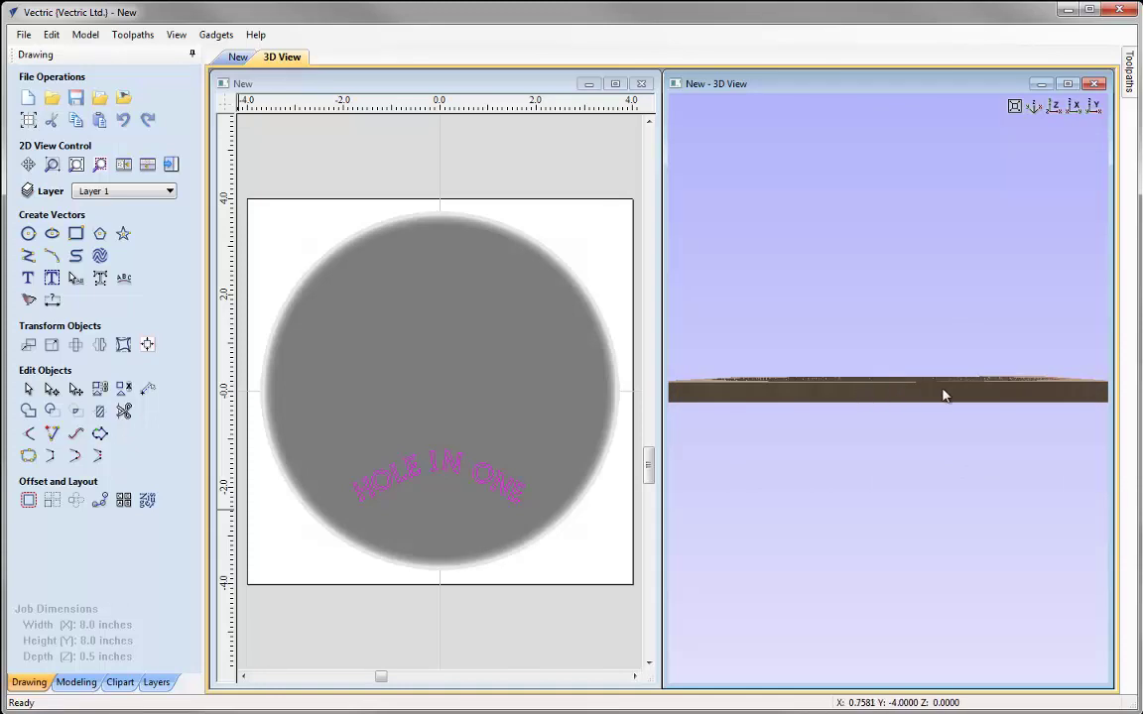
pyautogui.moveTo(760, 390); pyautogui.dragTo(873, 556)
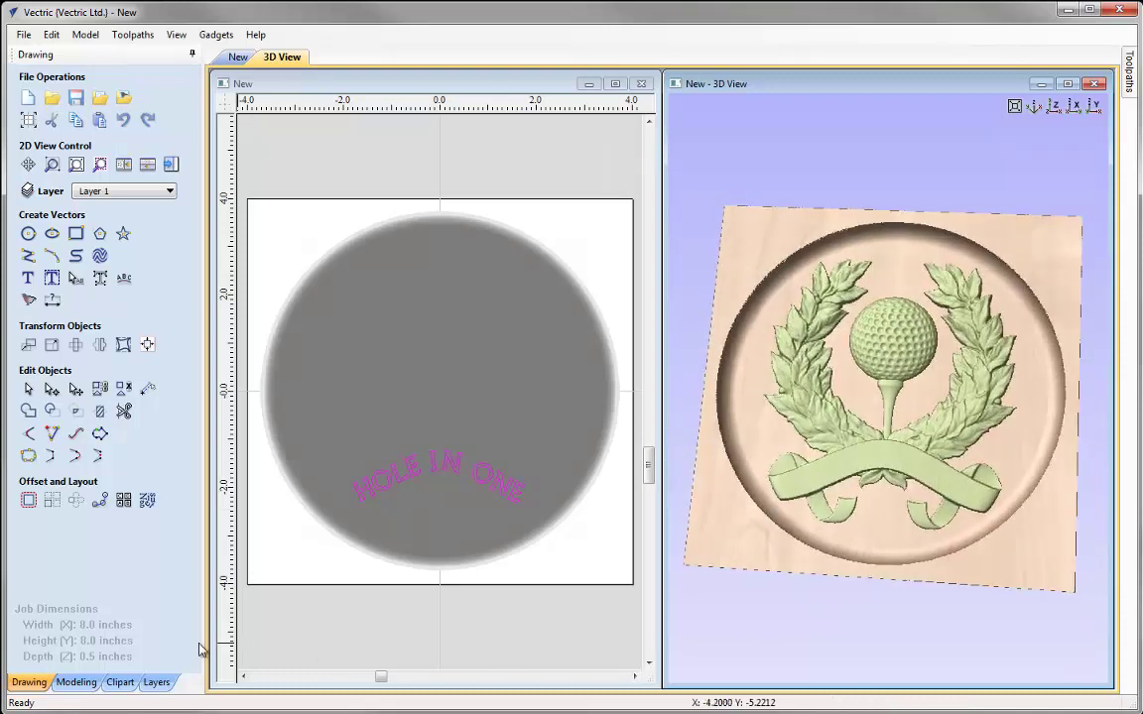
pyautogui.click(76, 681)
pyautogui.click(99, 258)
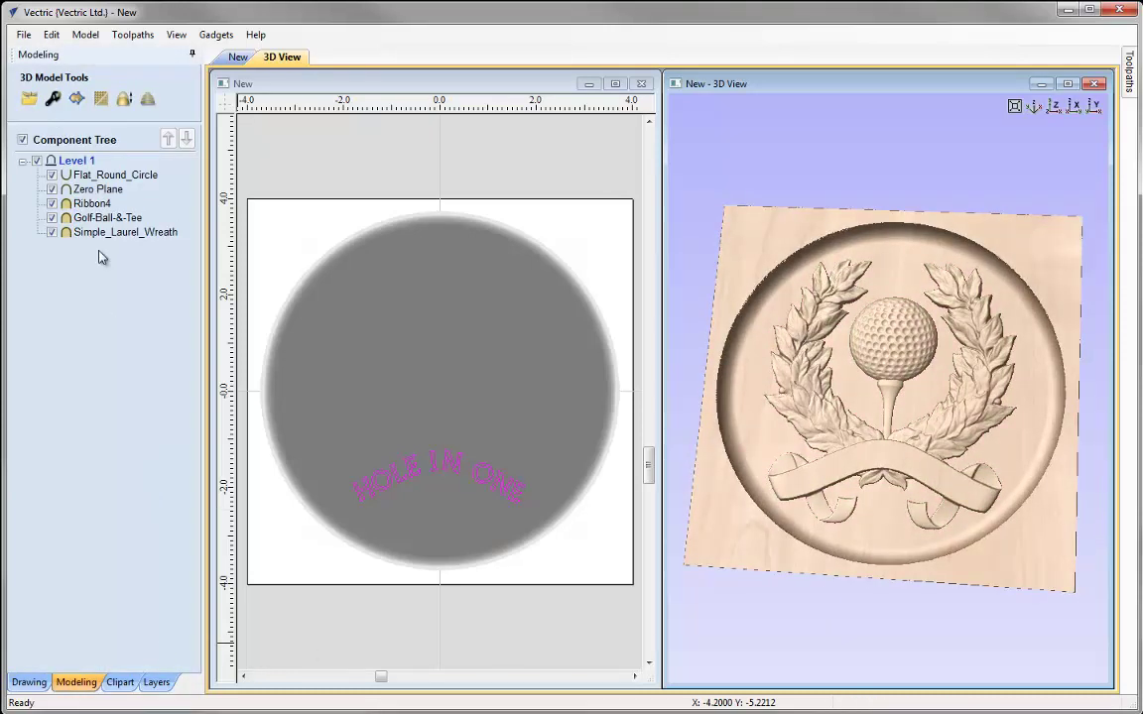
pyautogui.click(124, 101)
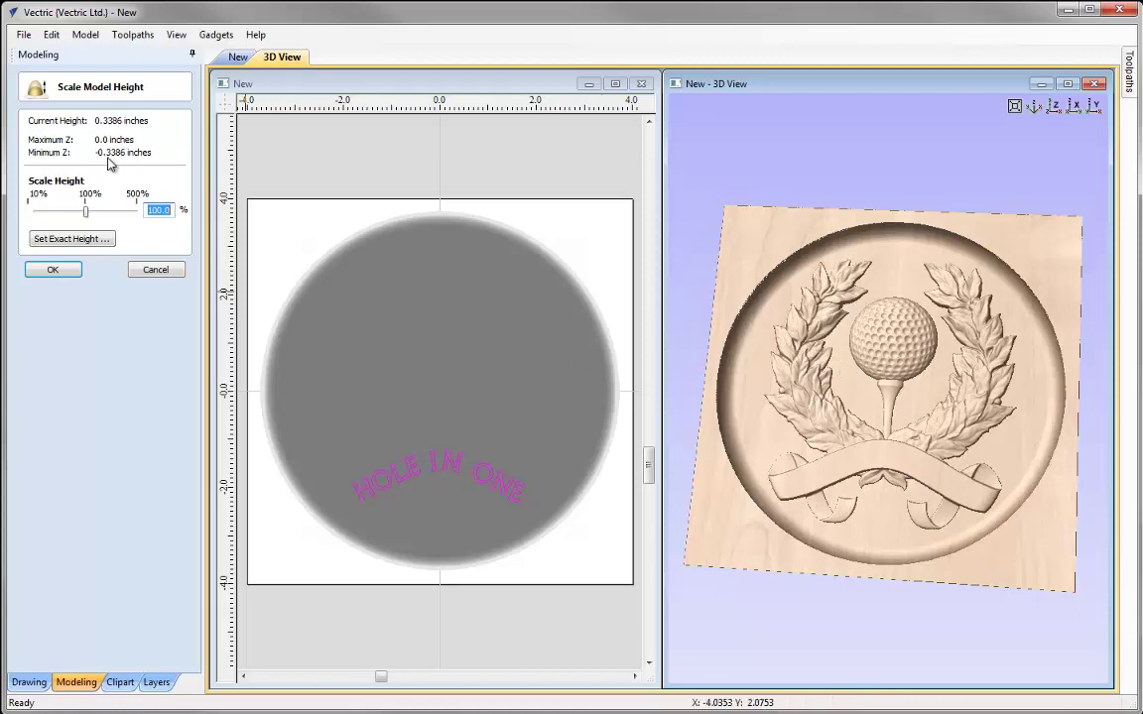
pyautogui.click(918, 516)
pyautogui.moveTo(918, 516); pyautogui.dragTo(806, 441)
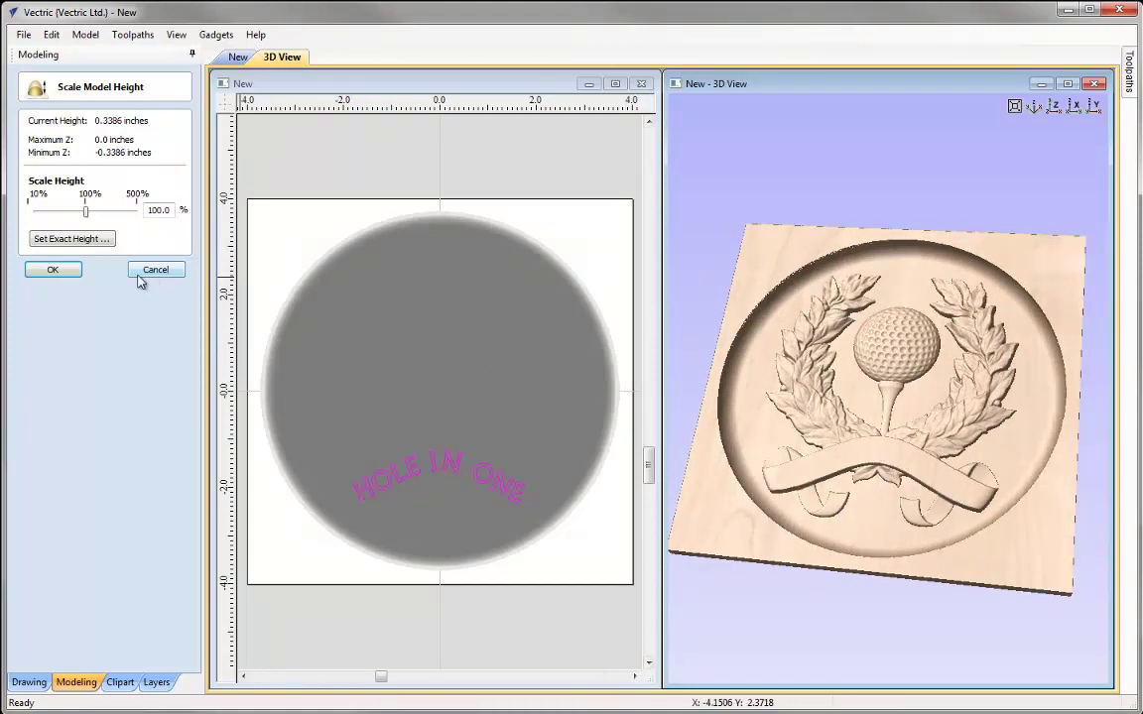
pyautogui.click(57, 275)
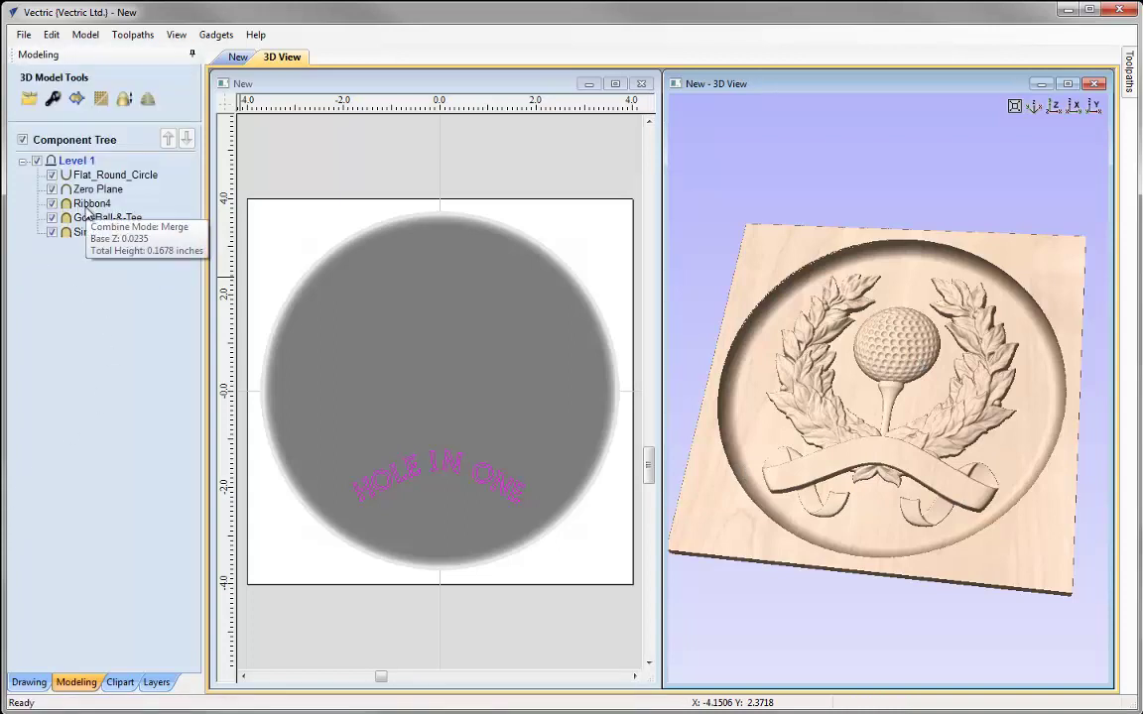
# Group the Ribbon4, Golf-Ball-&-Tee and Simple_Laurel_Wreath components together.
pyautogui.click(88, 204)
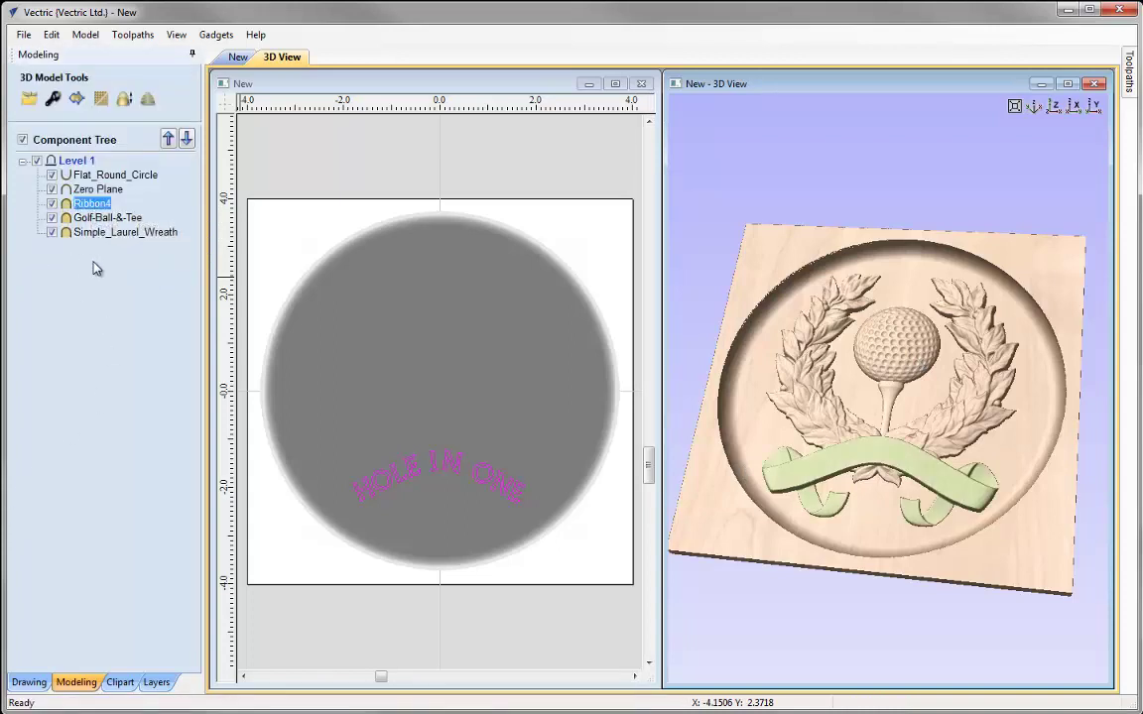
pyautogui.keyDown('shift'); pyautogui.click(116, 235); pyautogui.keyUp('shift')
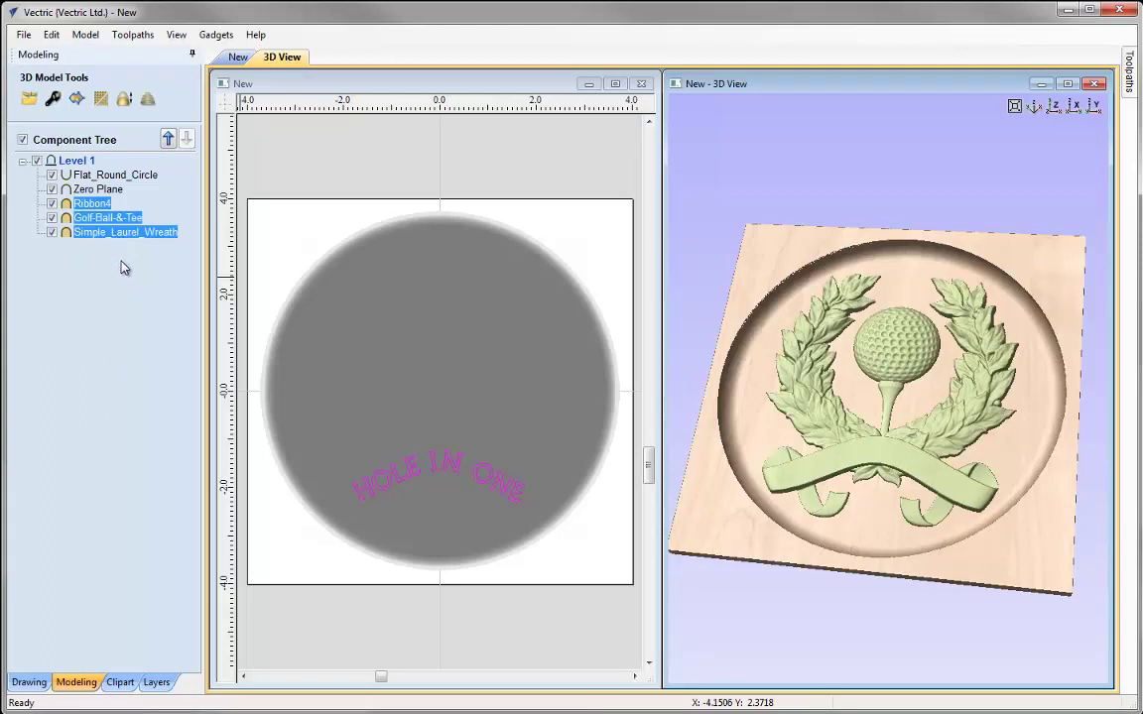
pyautogui.rightClick(122, 238)
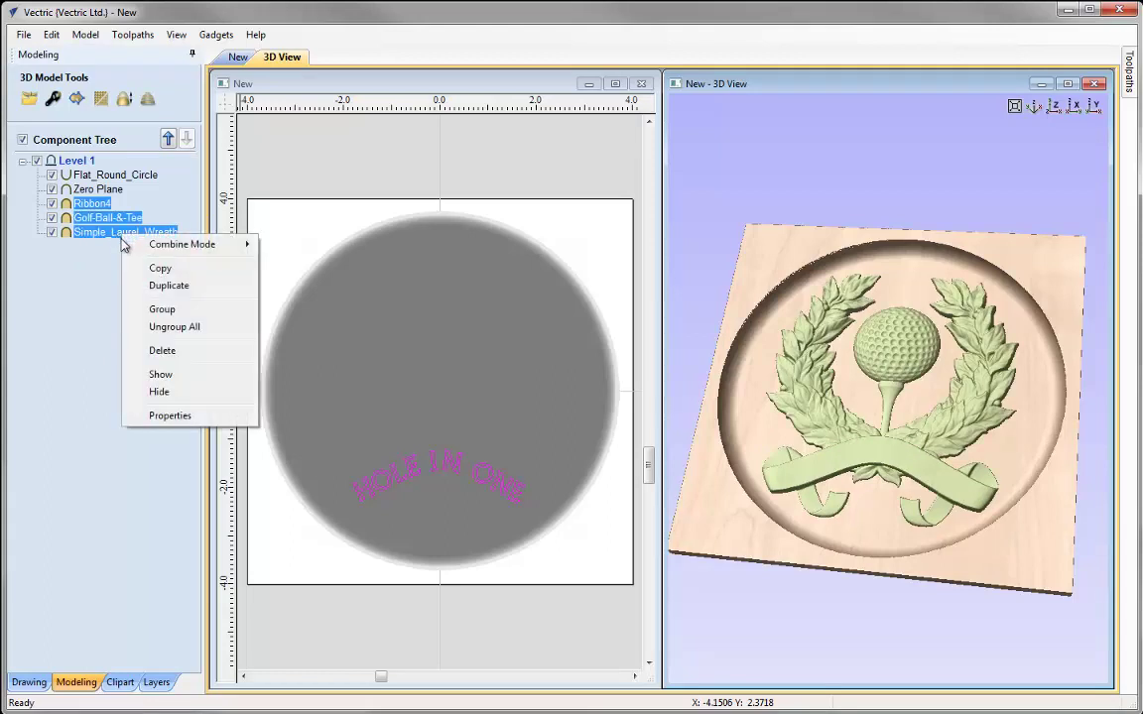
pyautogui.click(183, 314)
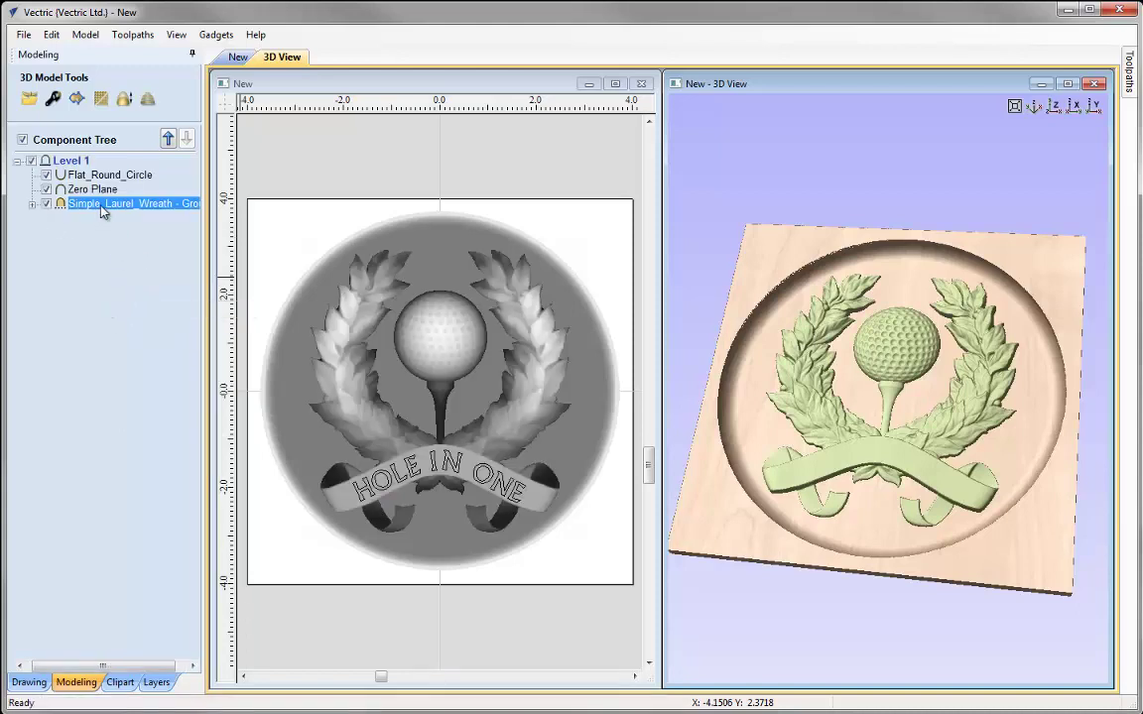
# Try a shape height of 0.3 inches on the wreath, ball and ribbon group, and set it to 0.35 inches.
pyautogui.click(53, 100)
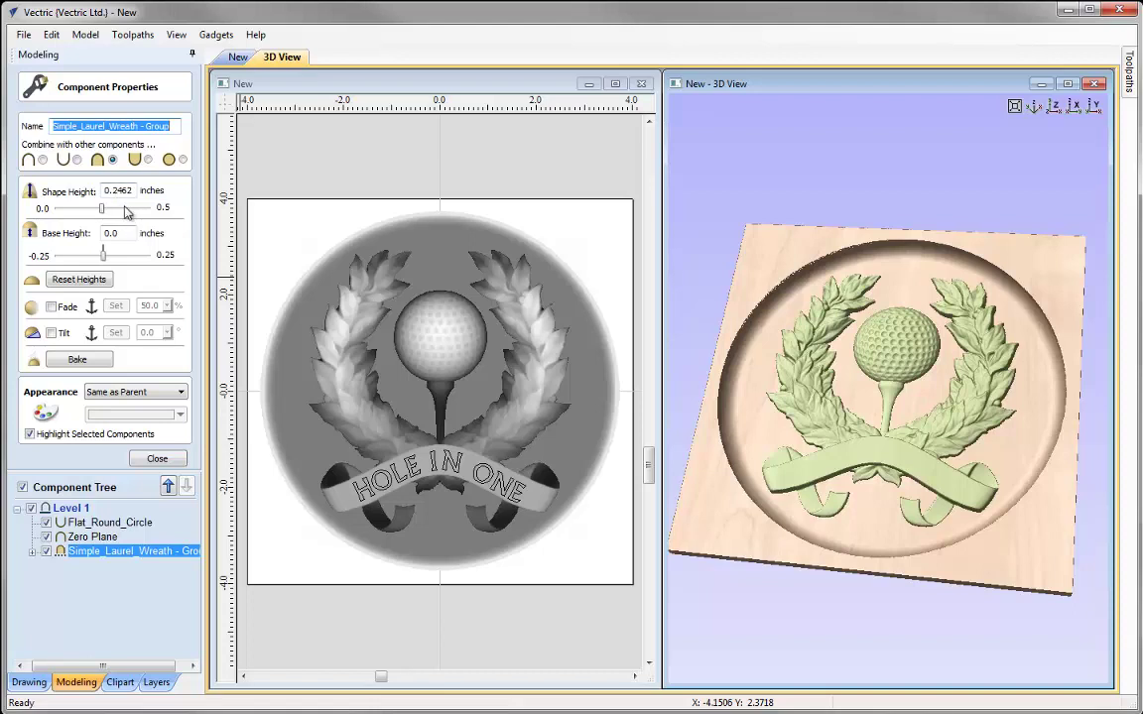
pyautogui.doubleClick(116, 189)
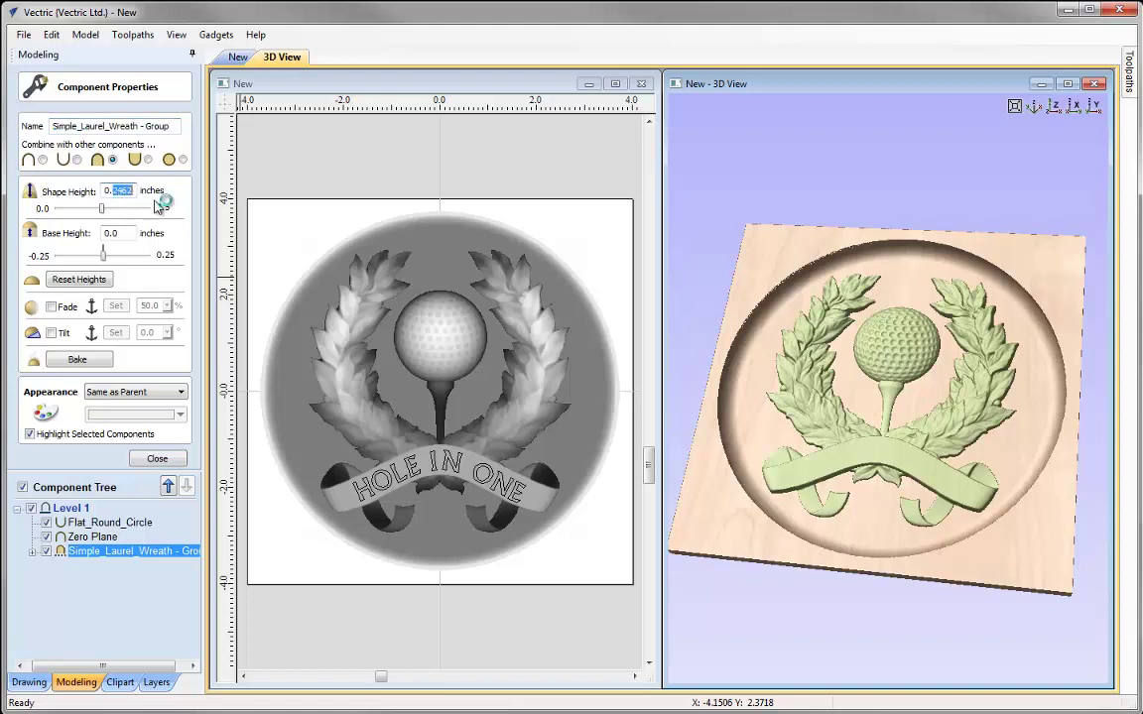
pyautogui.write('3')
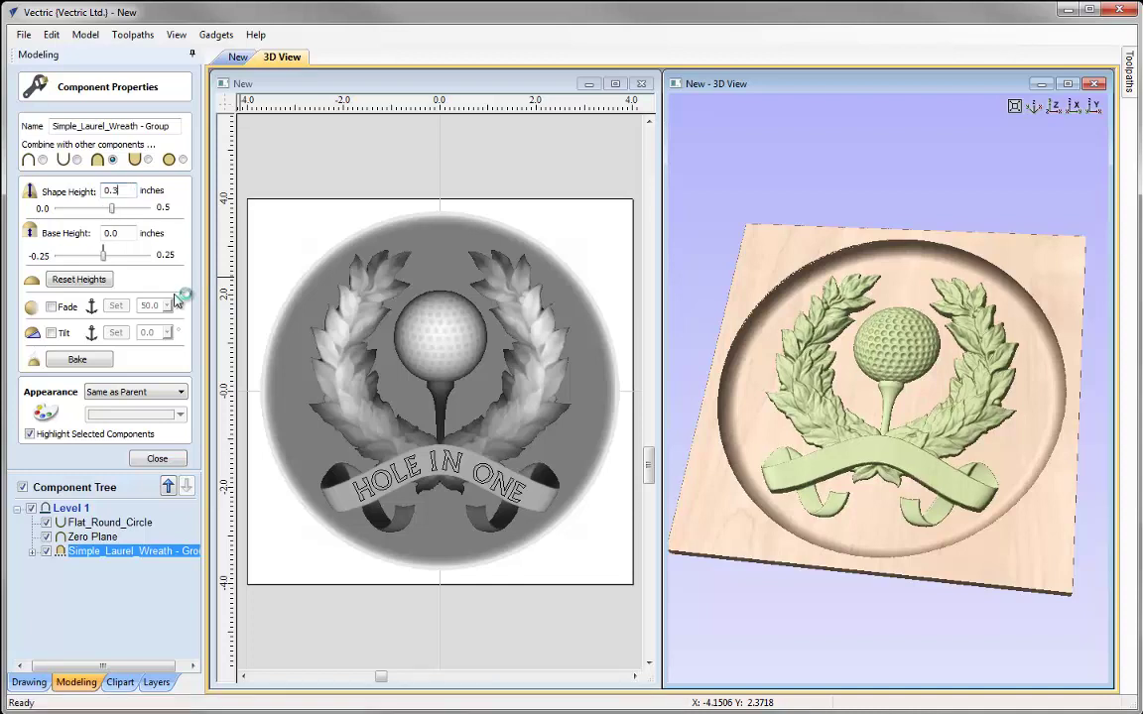
pyautogui.moveTo(972, 531); pyautogui.dragTo(890, 527)
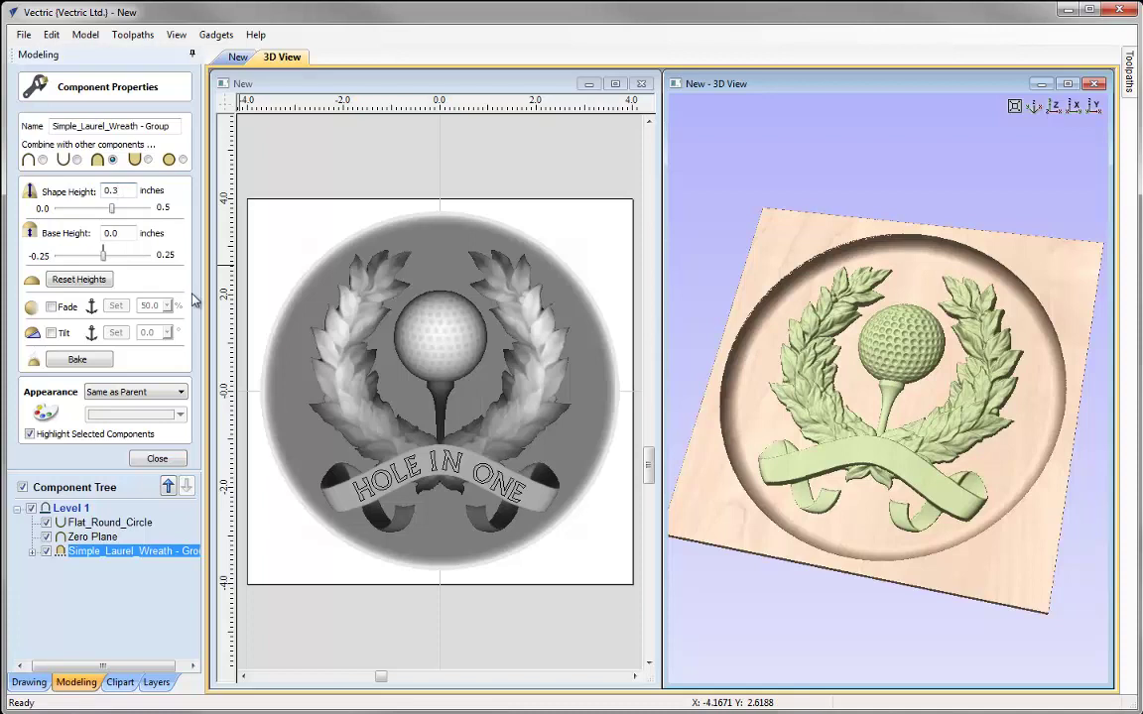
pyautogui.write('5')
pyautogui.moveTo(943, 556); pyautogui.dragTo(985, 449)
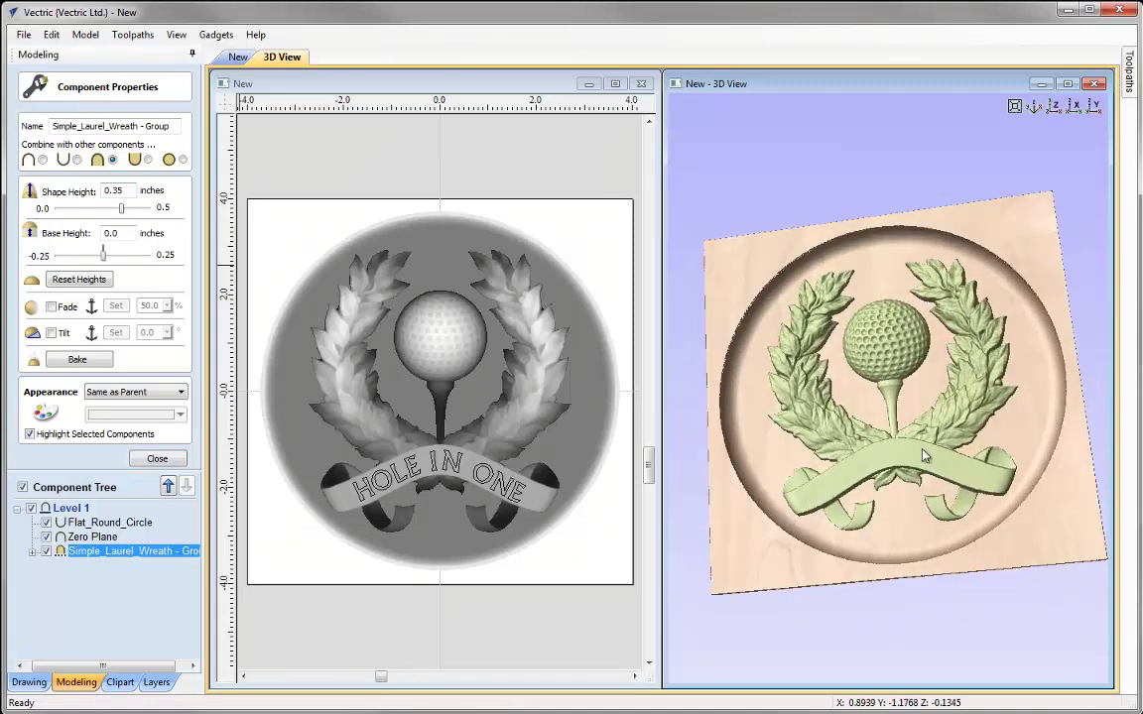
pyautogui.moveTo(973, 541); pyautogui.dragTo(751, 526)
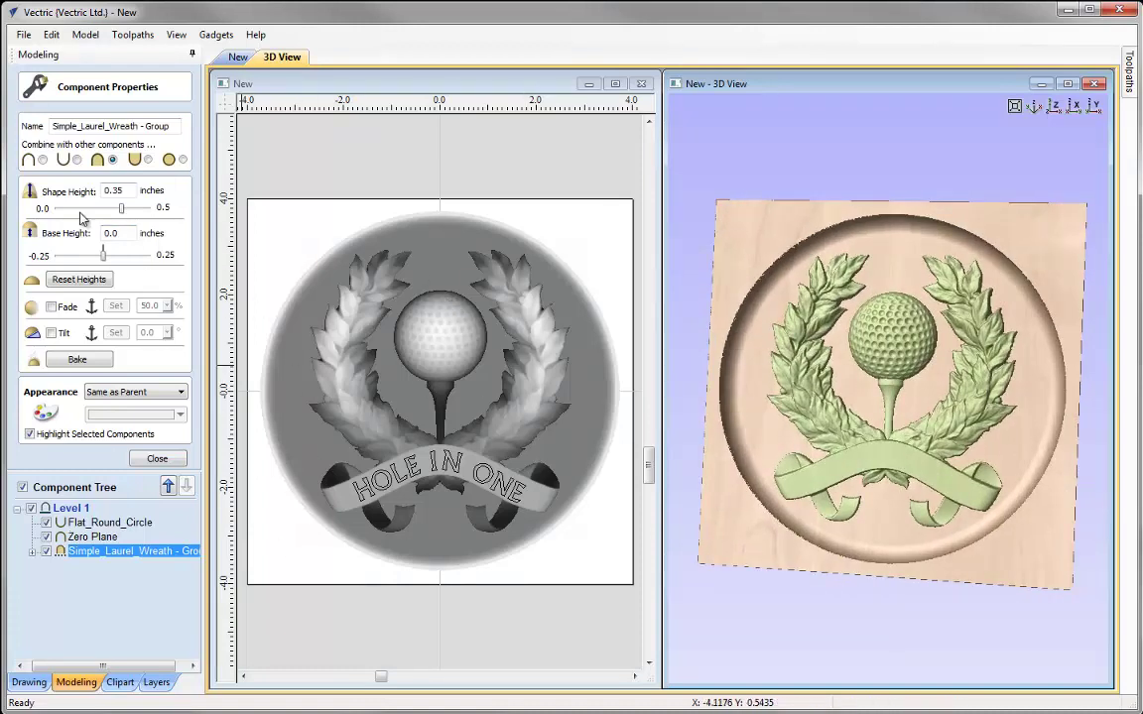
pyautogui.click(154, 458)
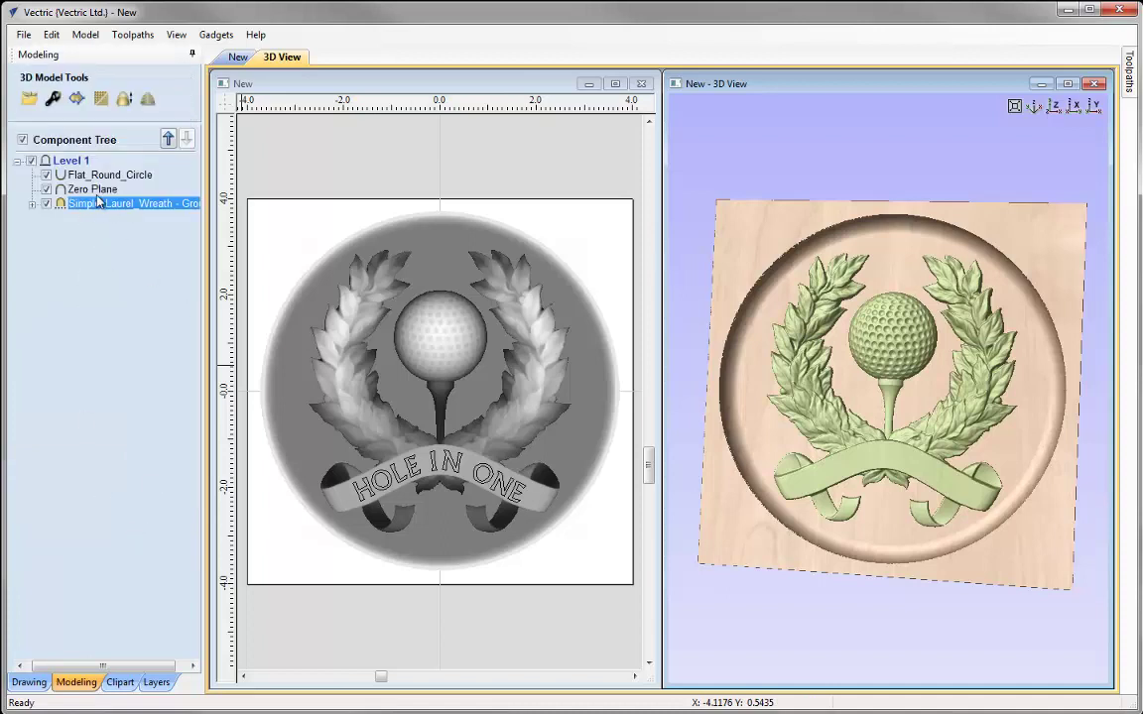
# Open the component properties of the Flat_Round_Circle dish and select its shape height for editing.
pyautogui.moveTo(849, 605); pyautogui.dragTo(763, 368)
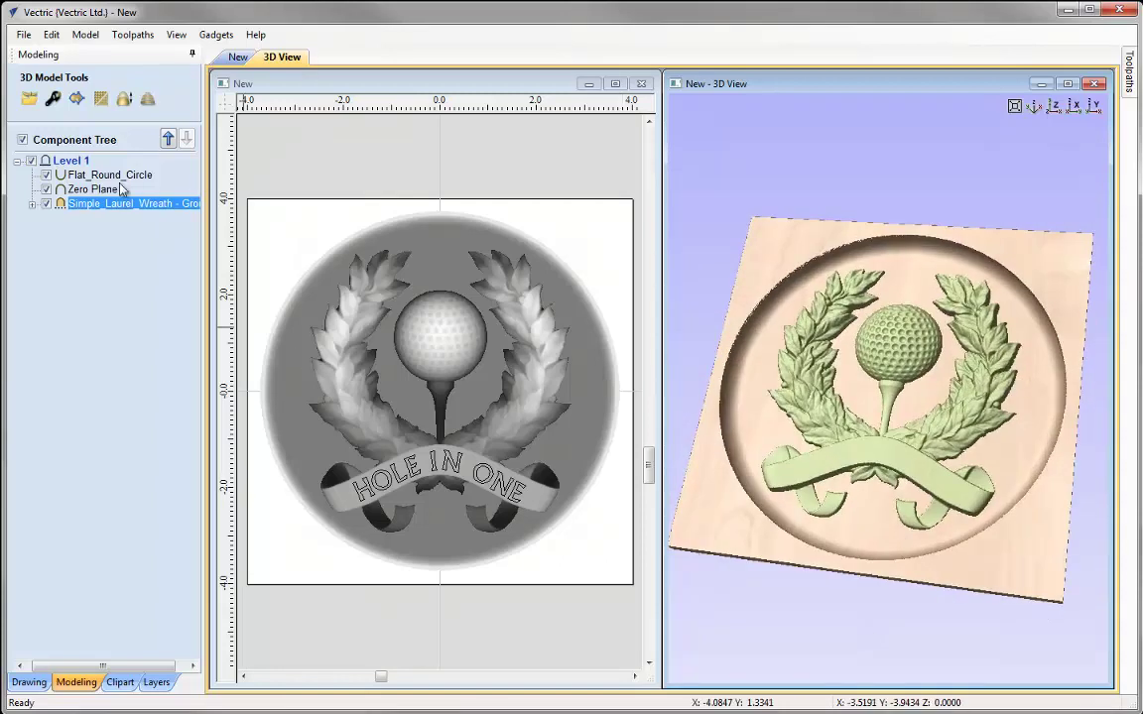
pyautogui.click(90, 176)
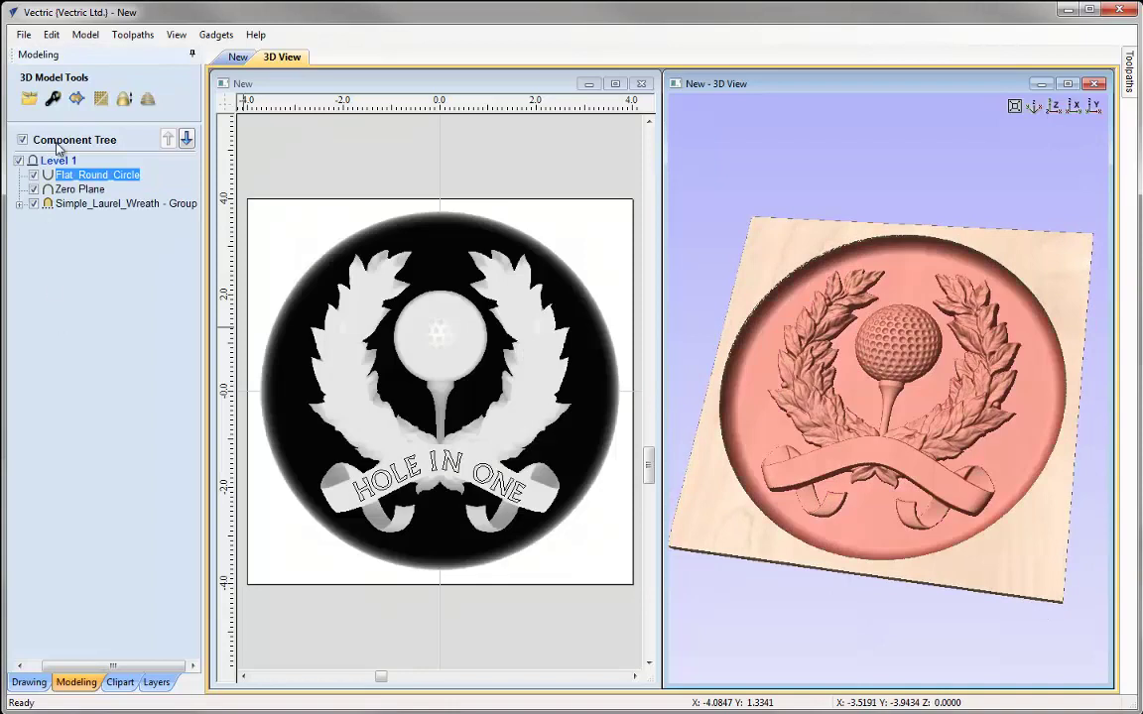
pyautogui.click(52, 98)
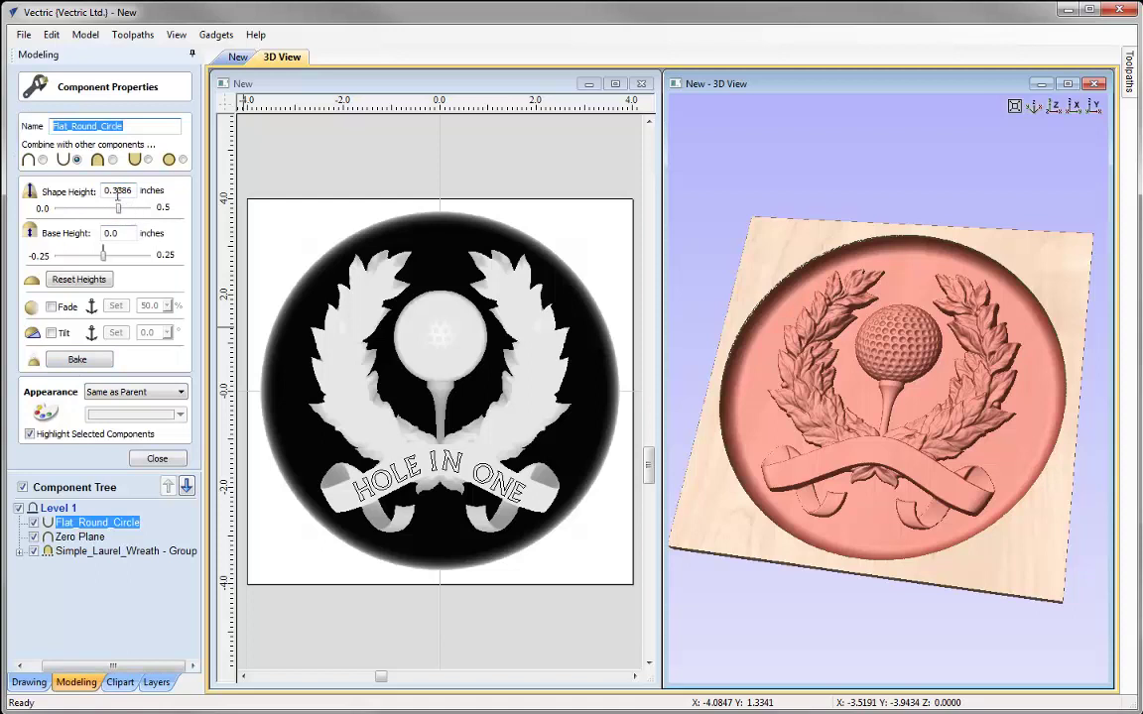
pyautogui.doubleClick(117, 191)
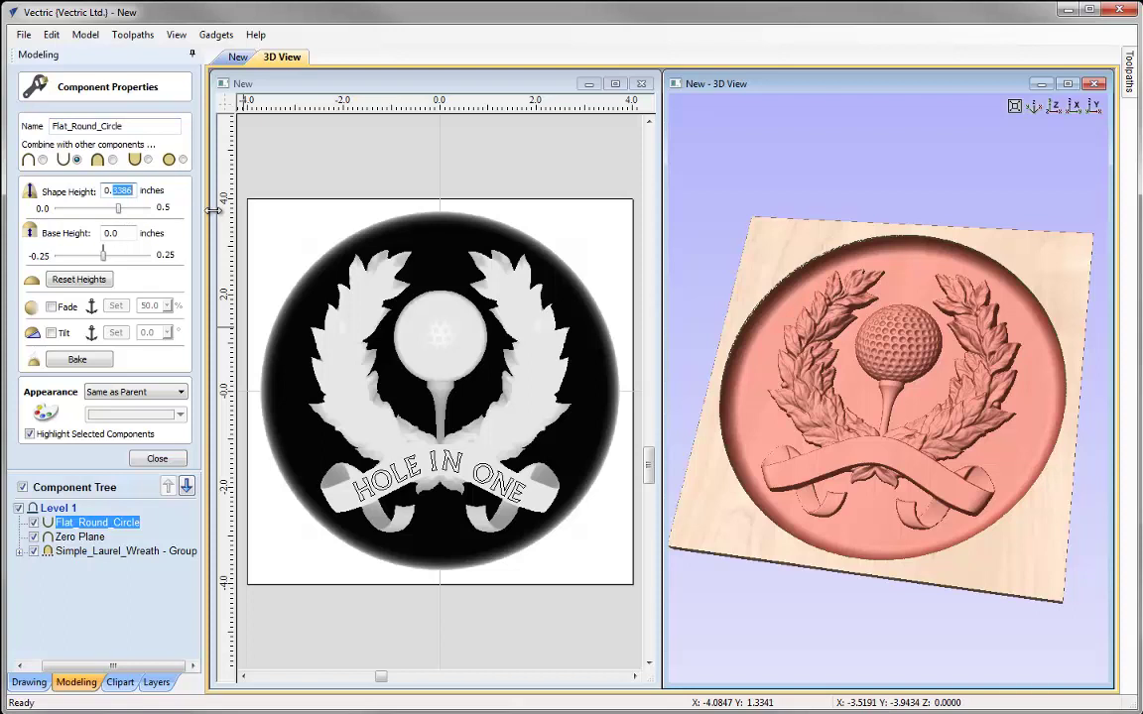